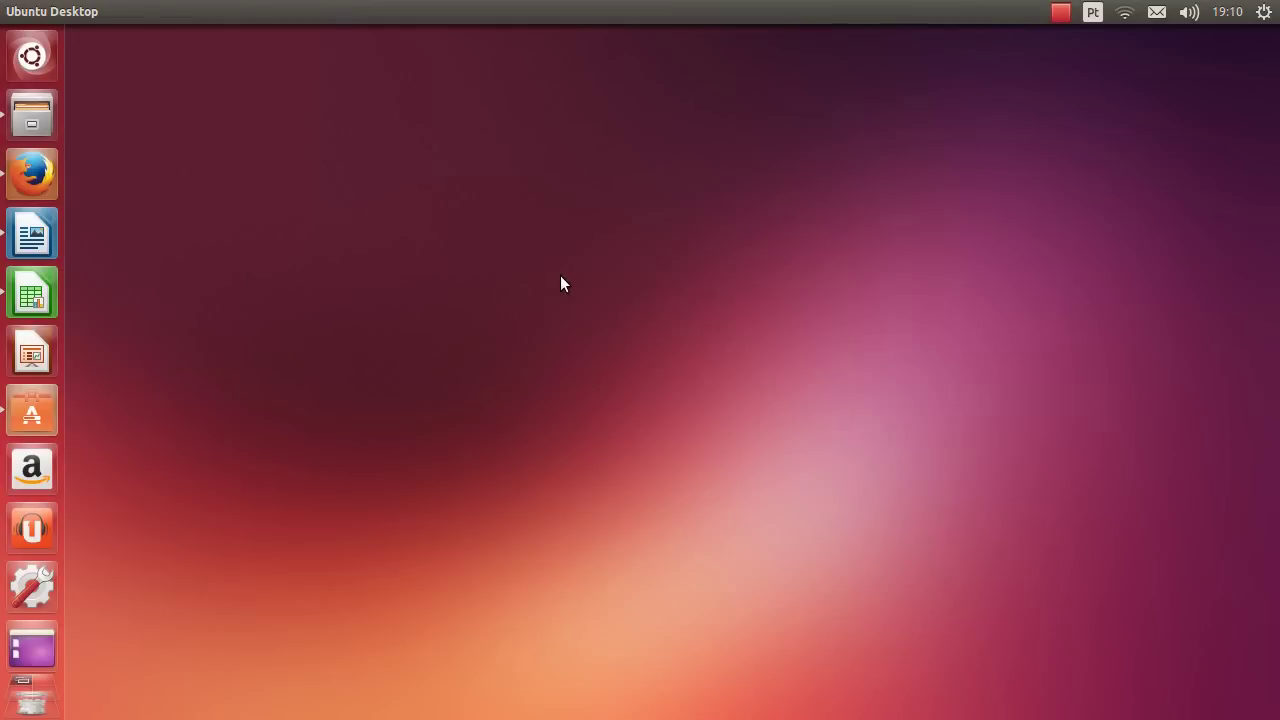
Open the desktop background settings, try the Oak wallpaper and apply Nylon Rainbow, repositioning the window to view the desktop
right_click(561, 284)
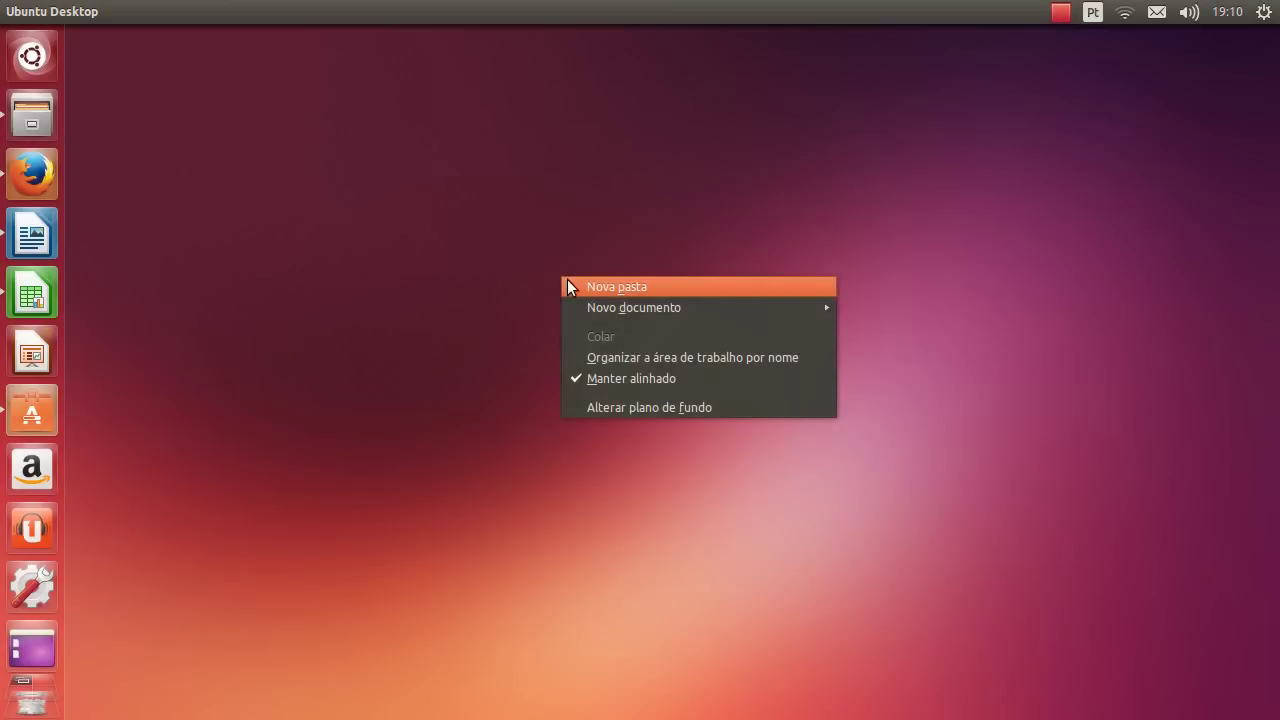
click(627, 410)
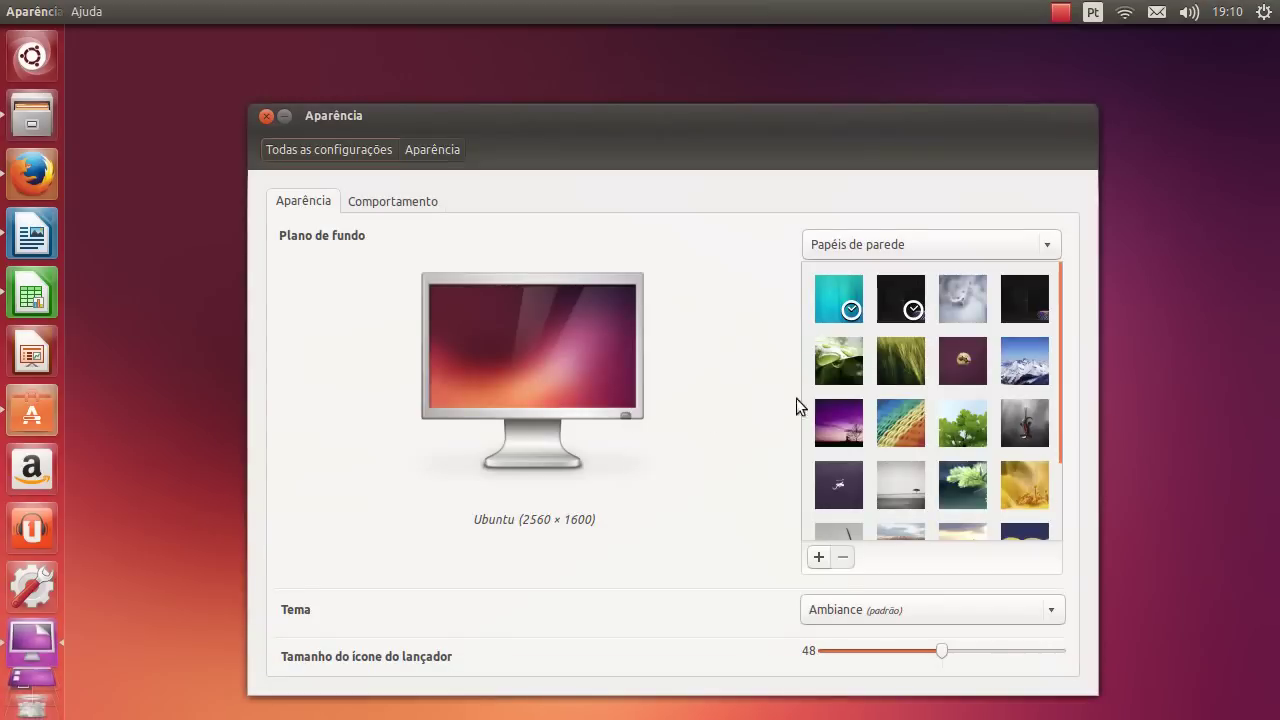
drag(1079, 324, 1073, 373)
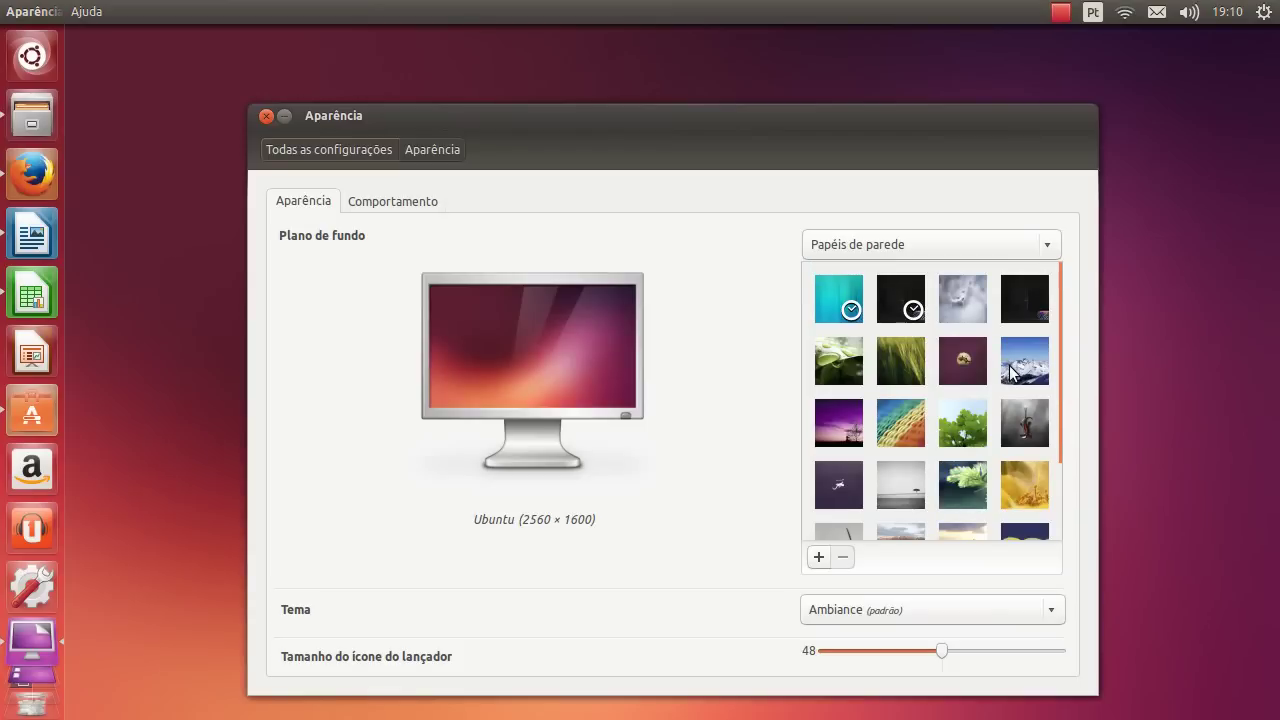
click(943, 363)
click(963, 433)
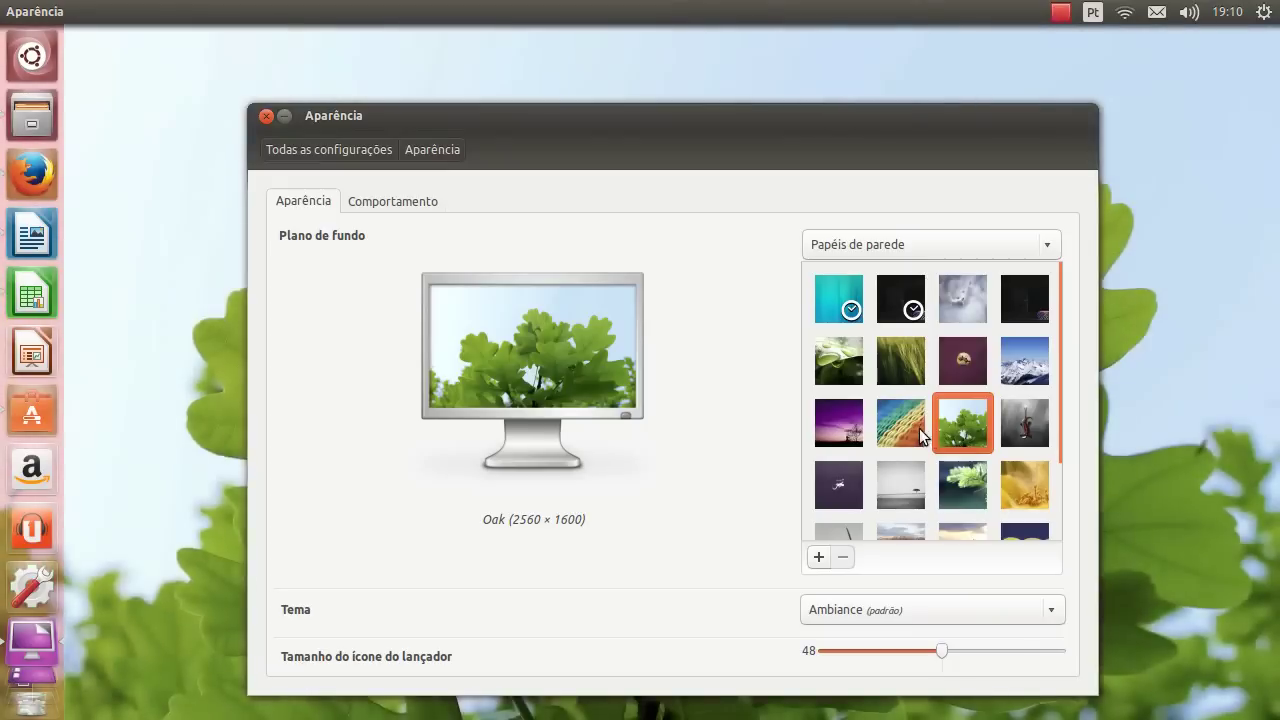
click(914, 426)
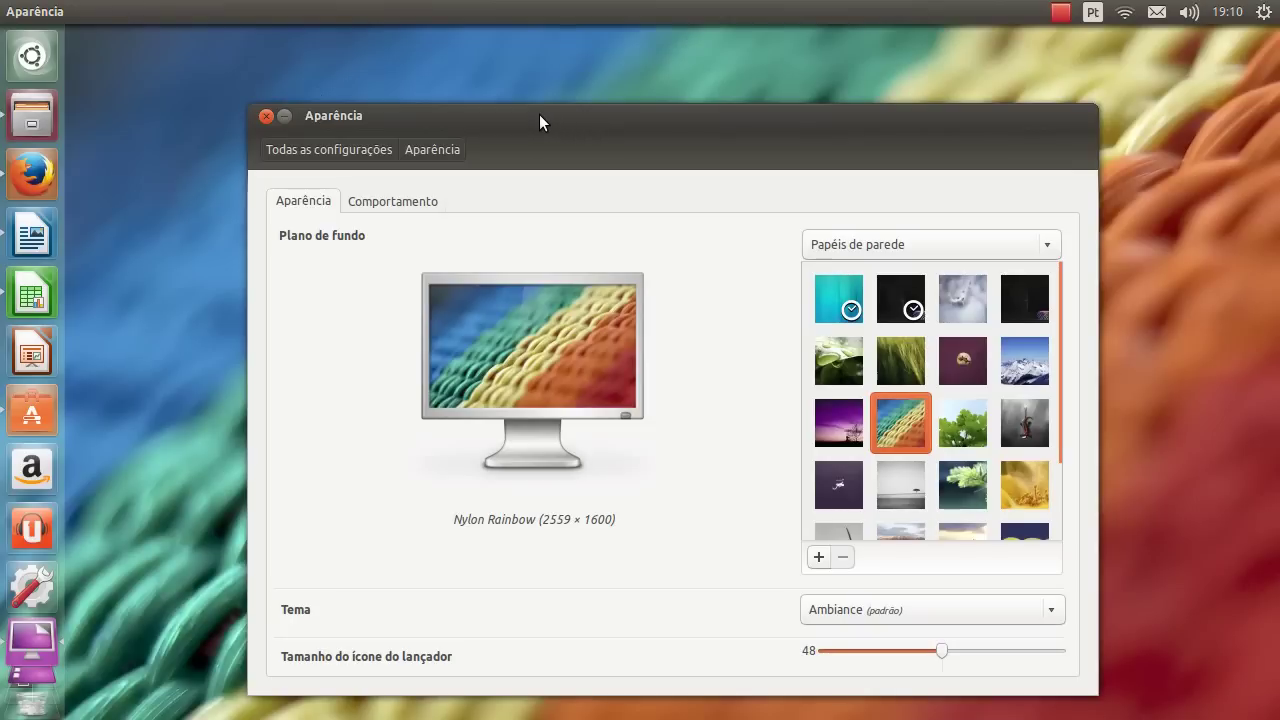
drag(539, 114, 553, 116)
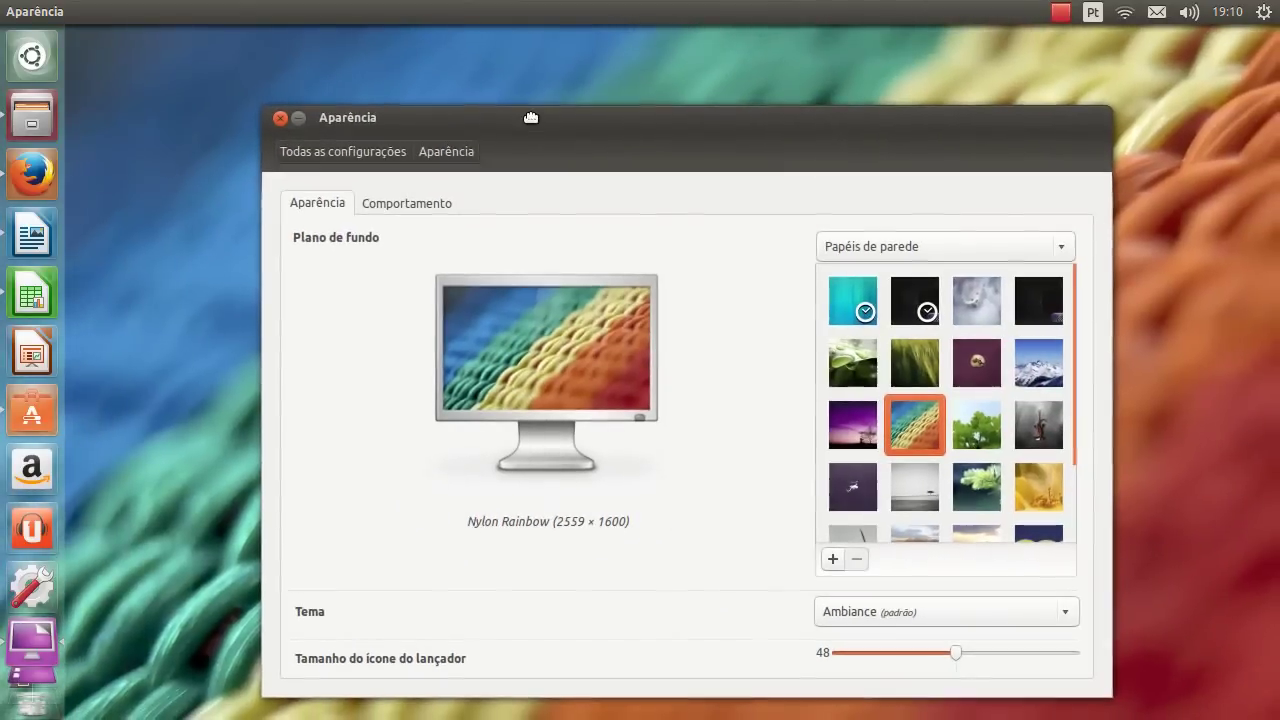
drag(530, 116, 491, 98)
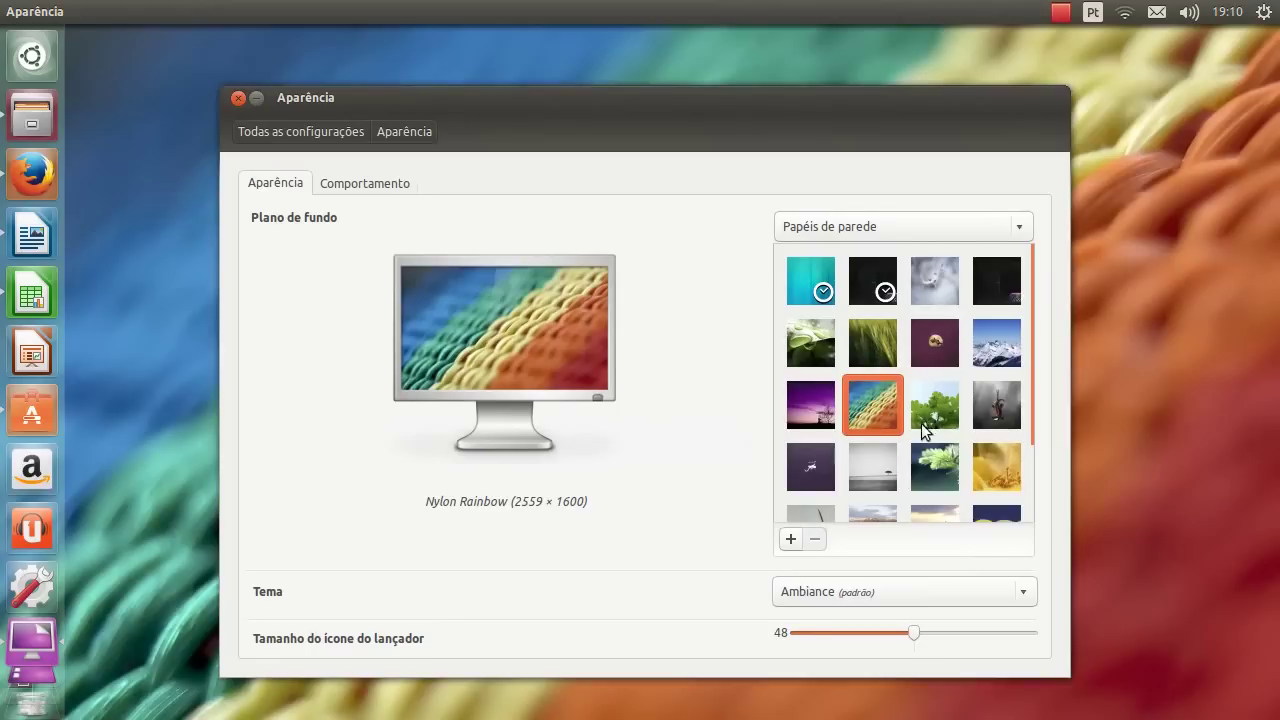
Try several more built-in wallpapers, including The City of Polen, and apply Thingvellir as the background
click(939, 344)
click(946, 410)
click(994, 412)
click(1008, 470)
drag(1048, 443, 1040, 523)
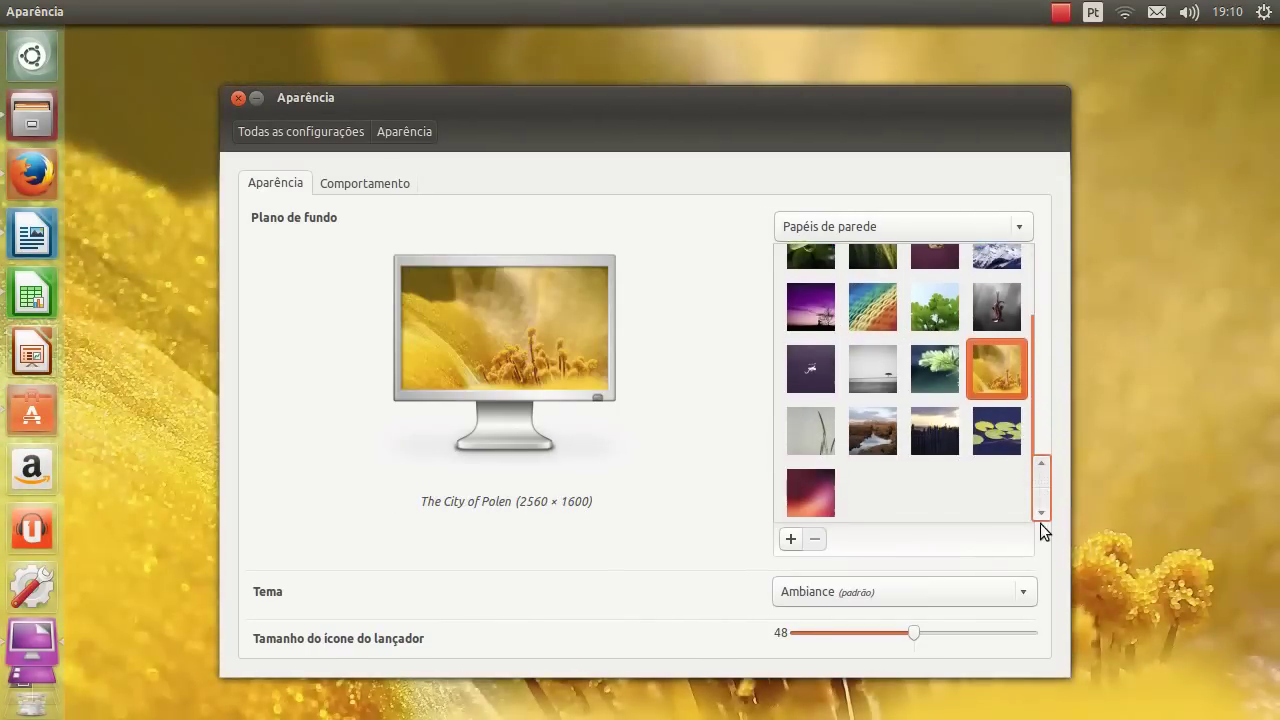
click(944, 420)
click(867, 439)
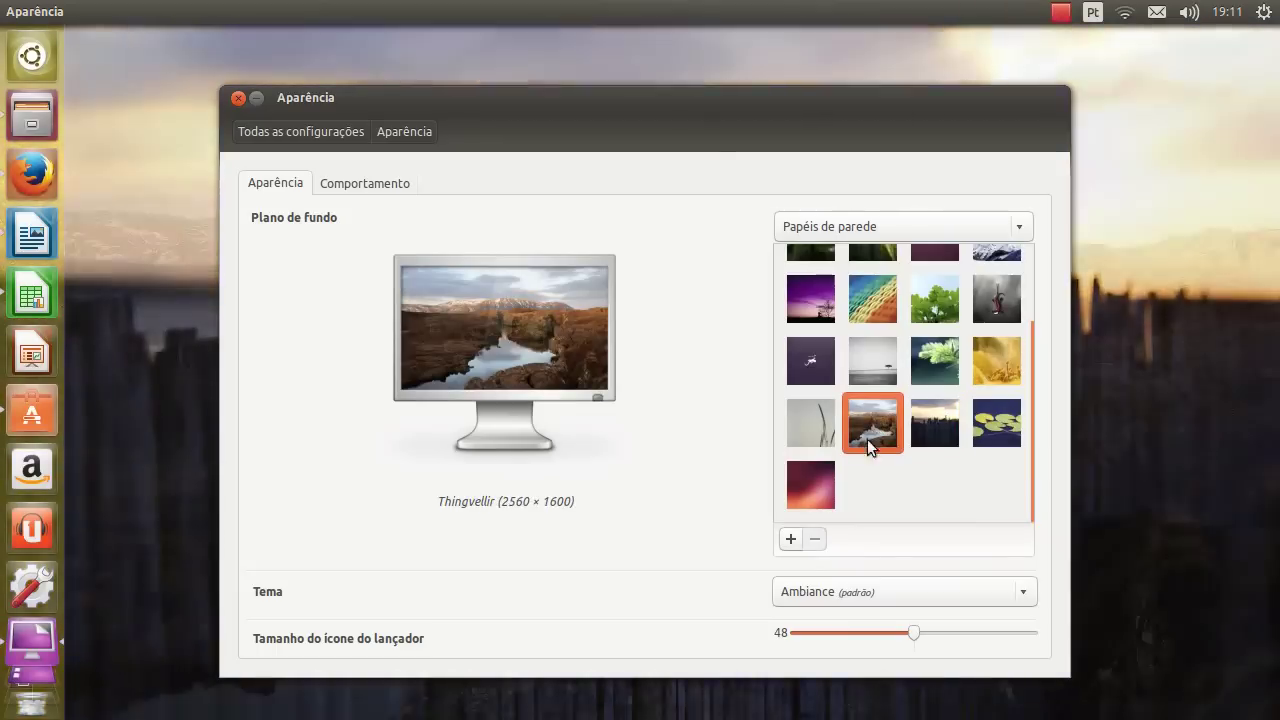
drag(1043, 460, 1043, 345)
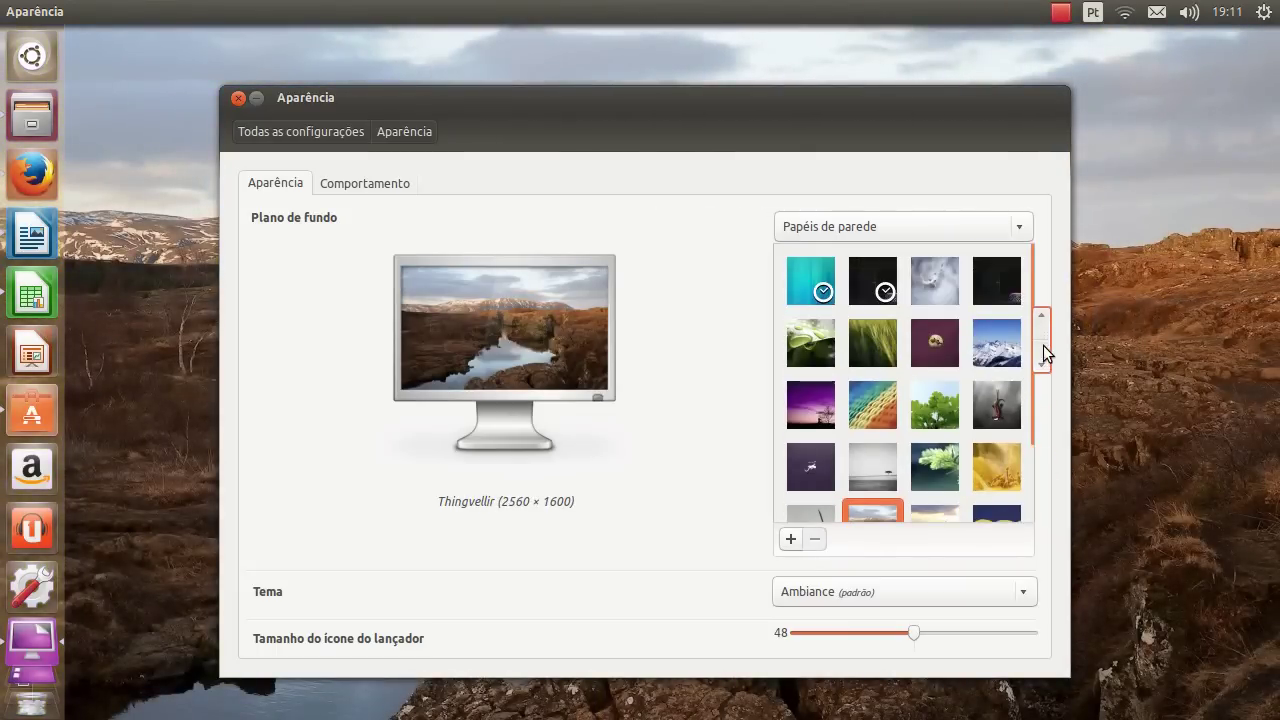
Set the personalised 123065-Ubuntu_10.04_Abst_01 JPG from the Wallpapers folder as background, and reopen and dismiss the image browser
click(790, 541)
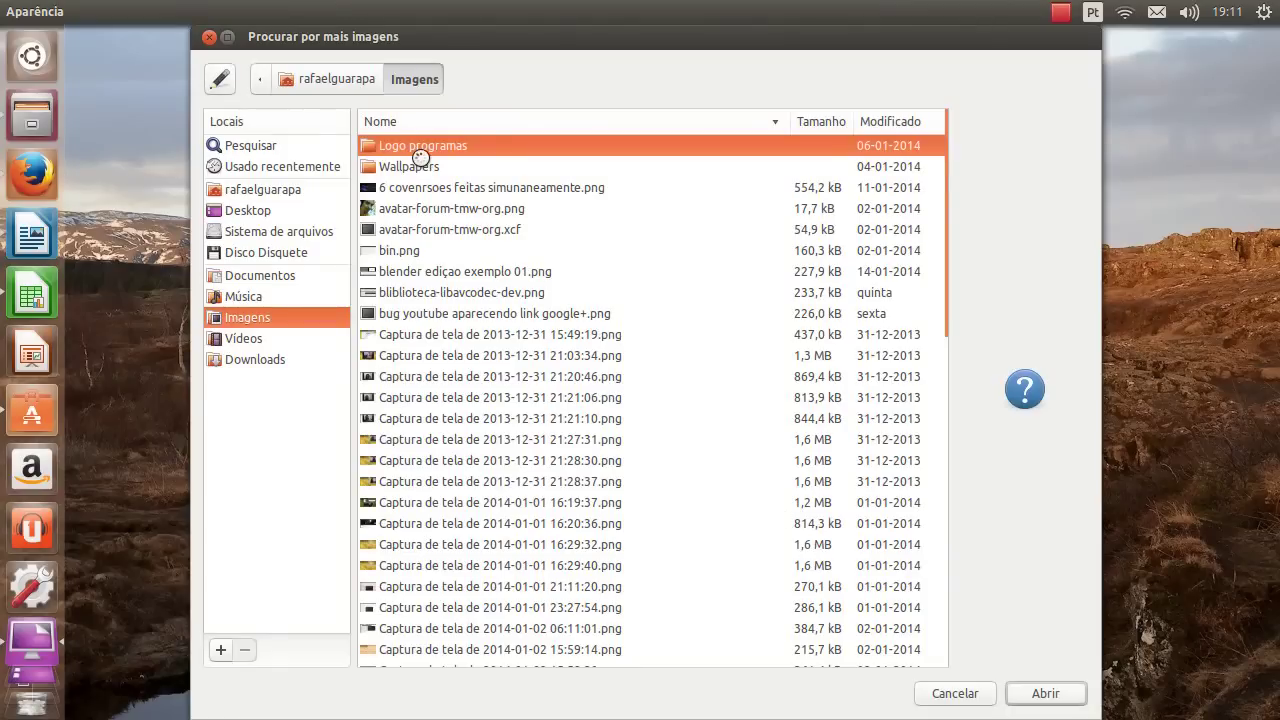
double_click(420, 160)
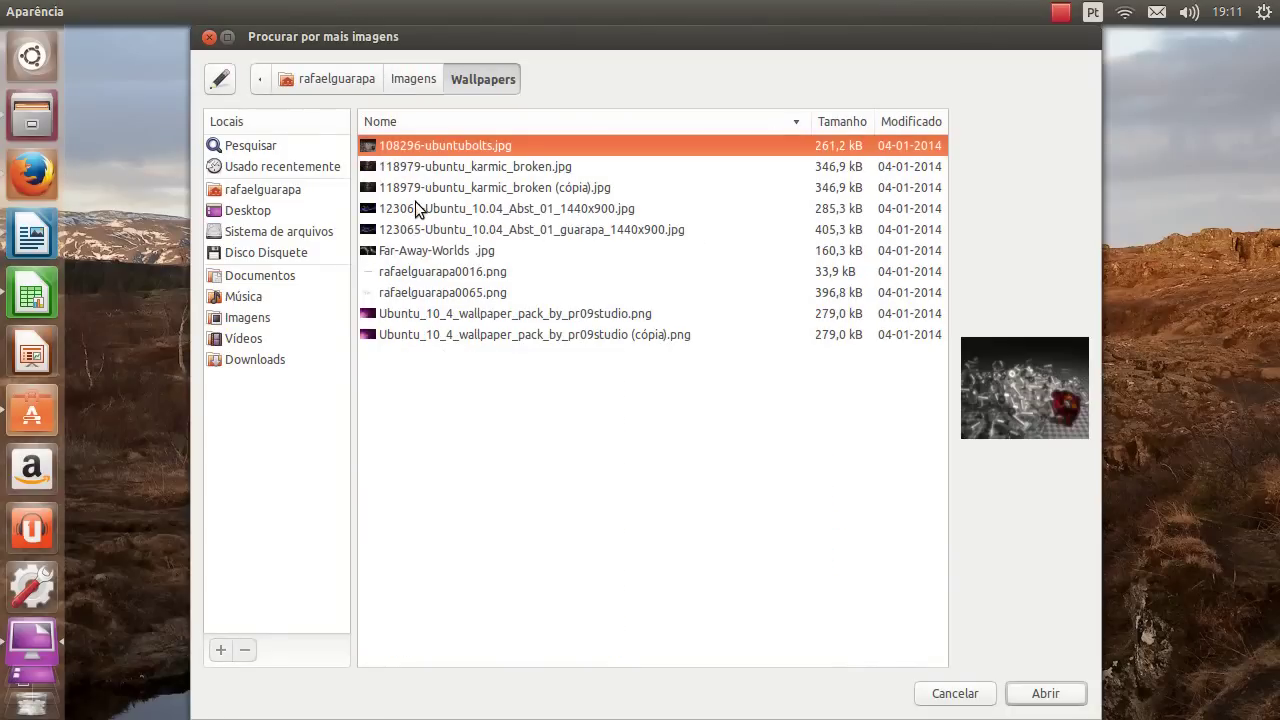
click(562, 231)
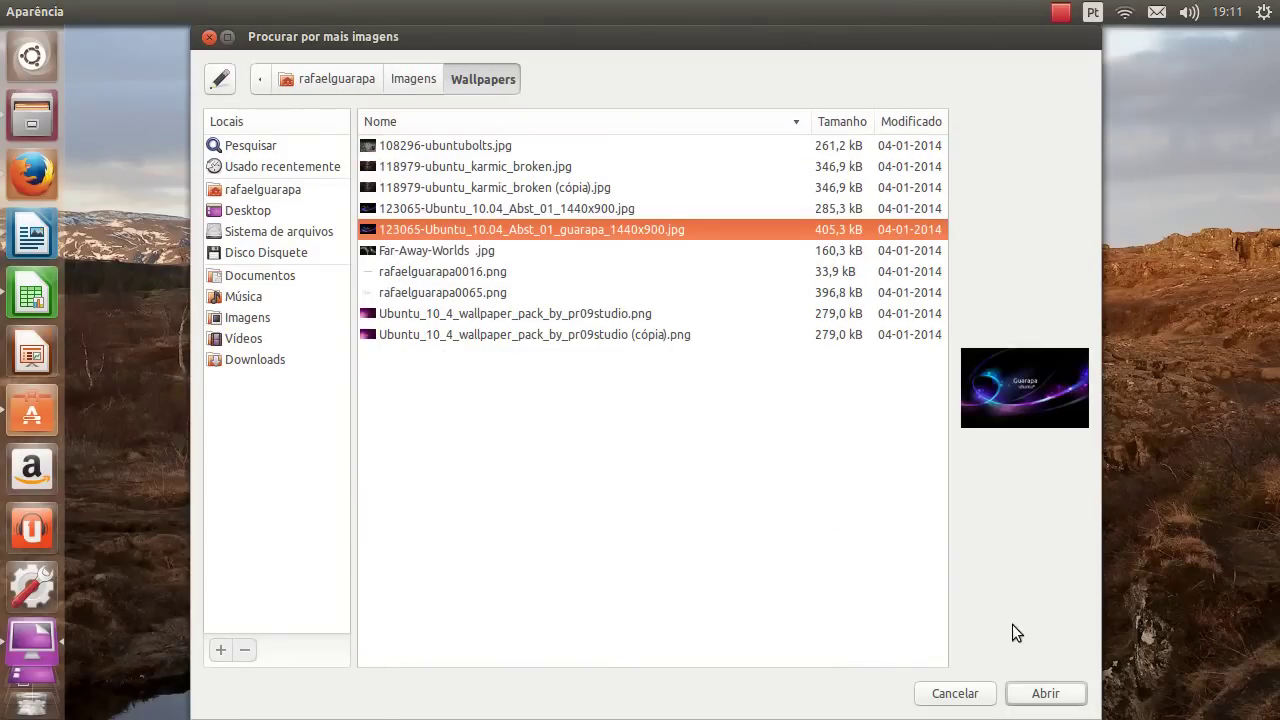
click(1045, 692)
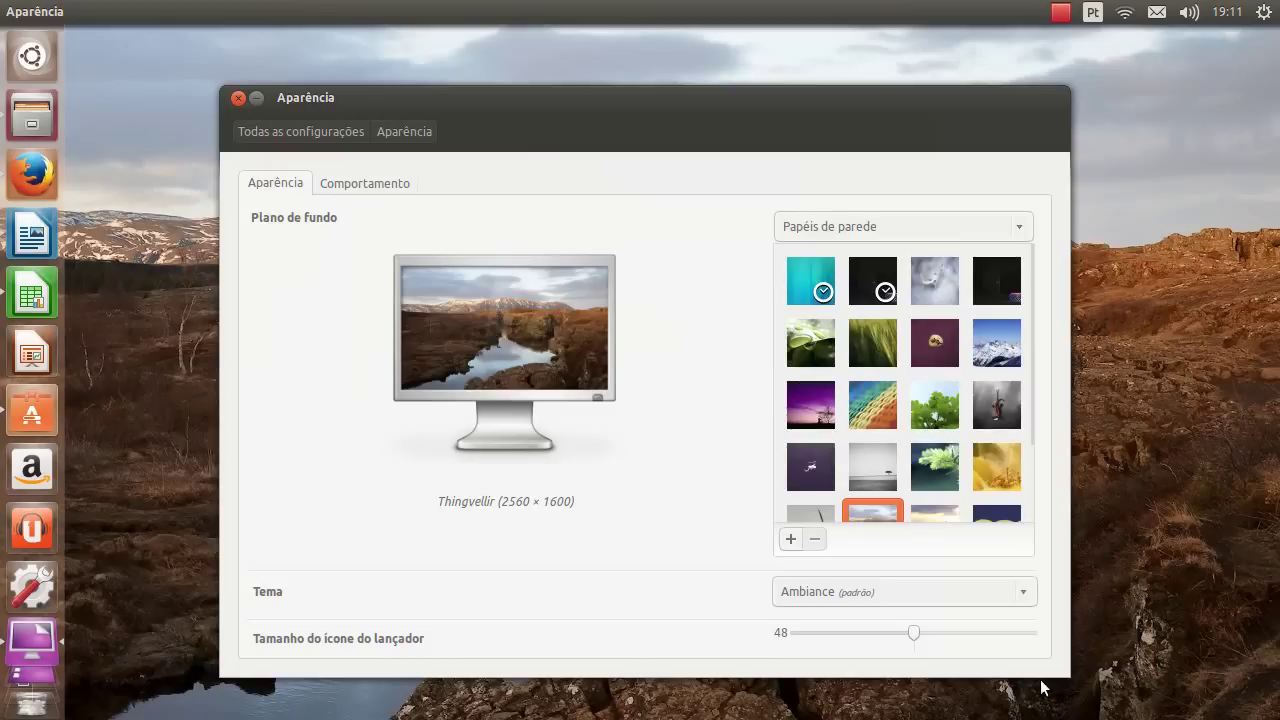
drag(609, 115, 638, 86)
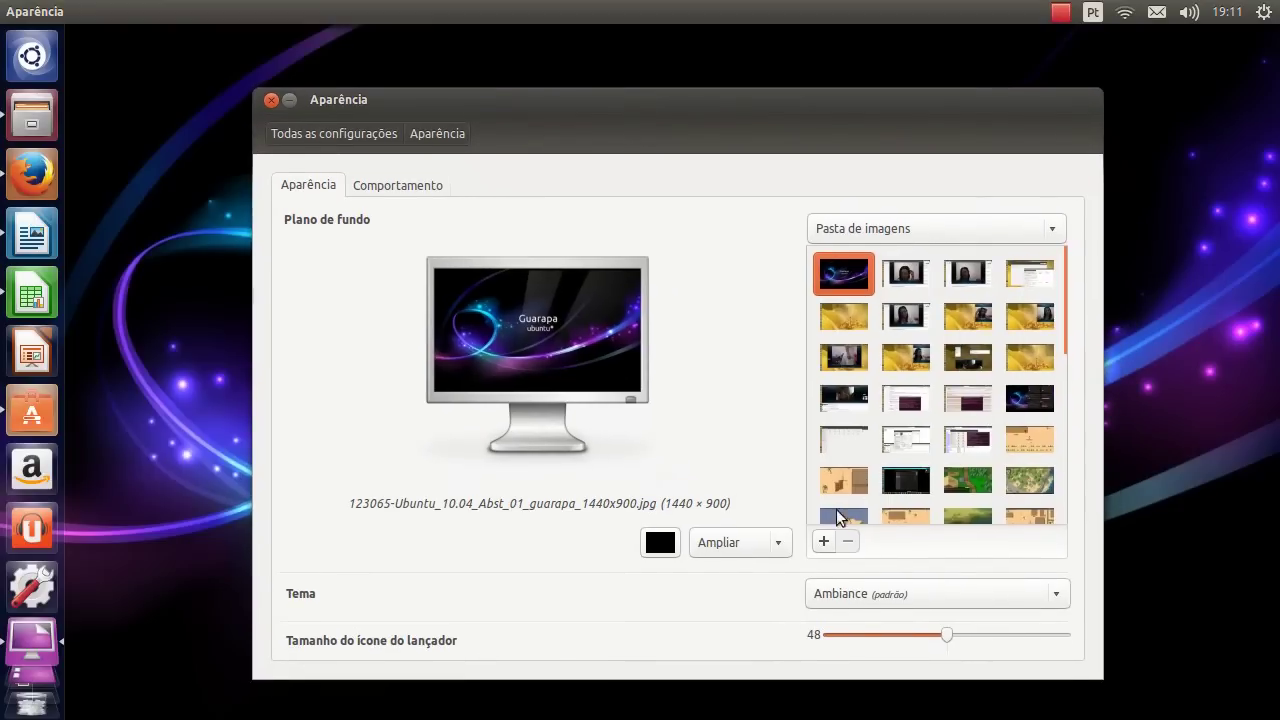
click(824, 540)
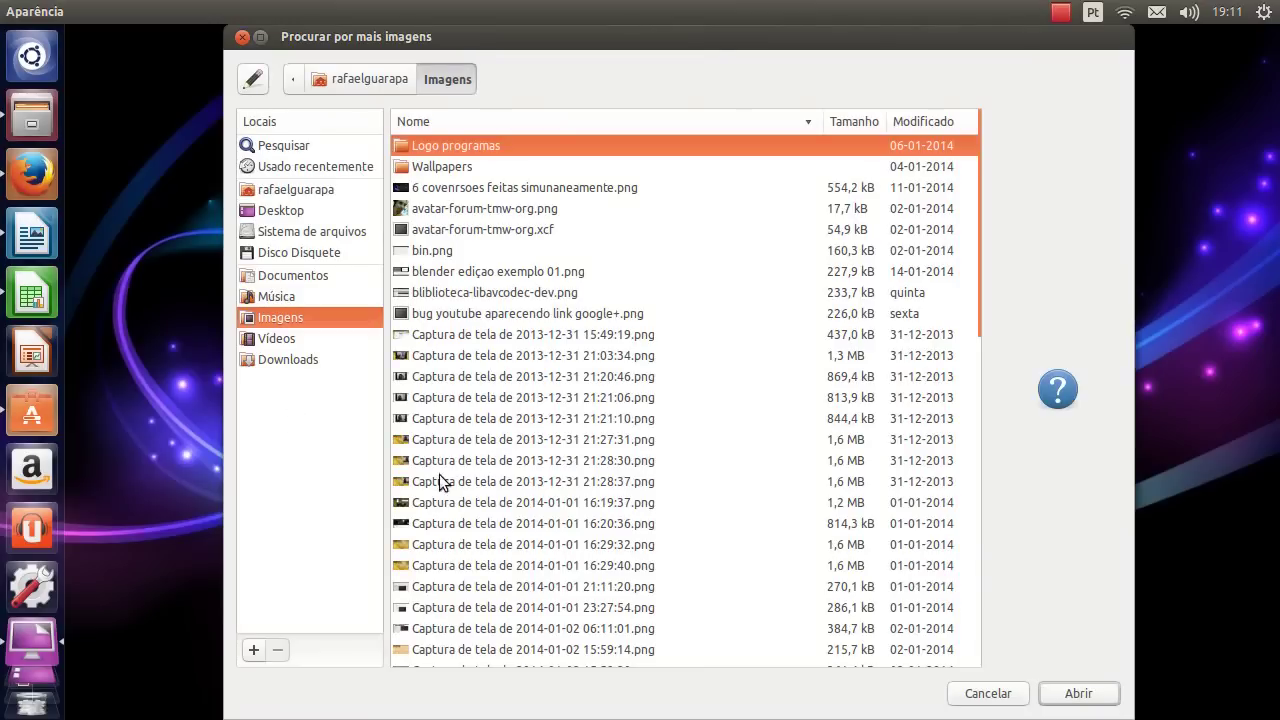
click(975, 694)
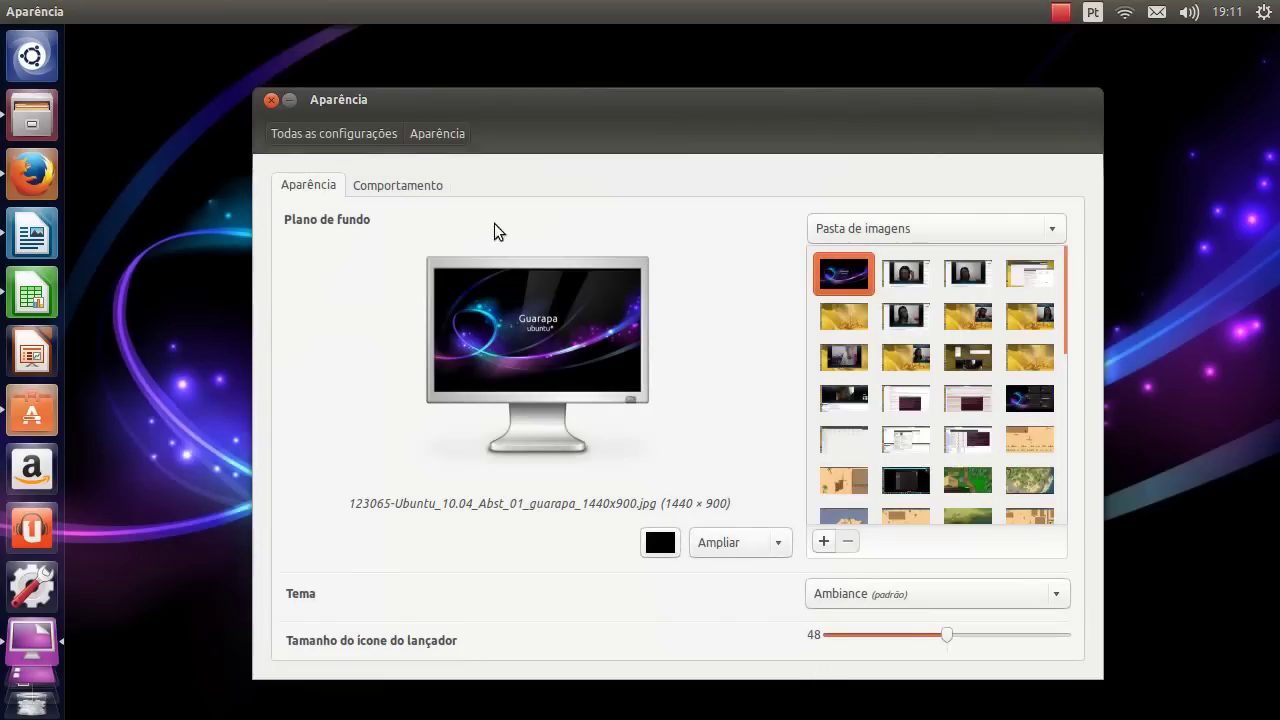
Show the Área de trabalho folder in the file manager, maximize and restore its window, and minimize it
click(33, 113)
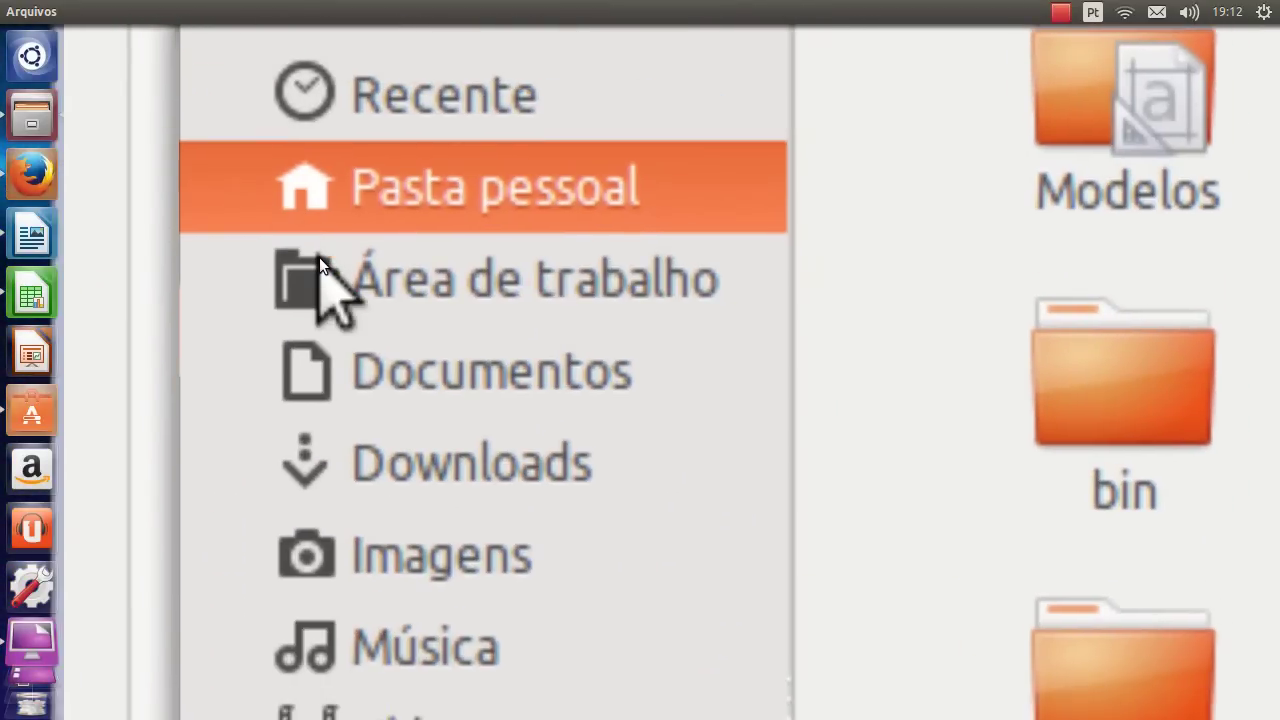
click(320, 260)
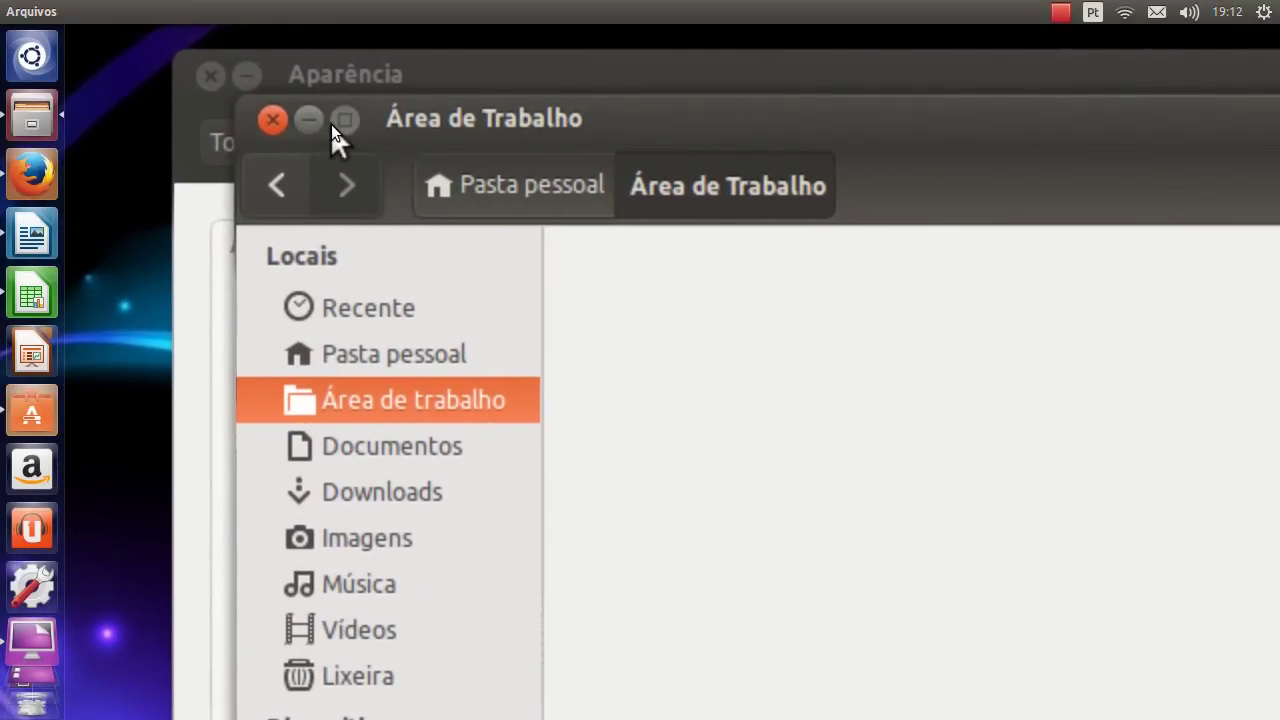
click(333, 124)
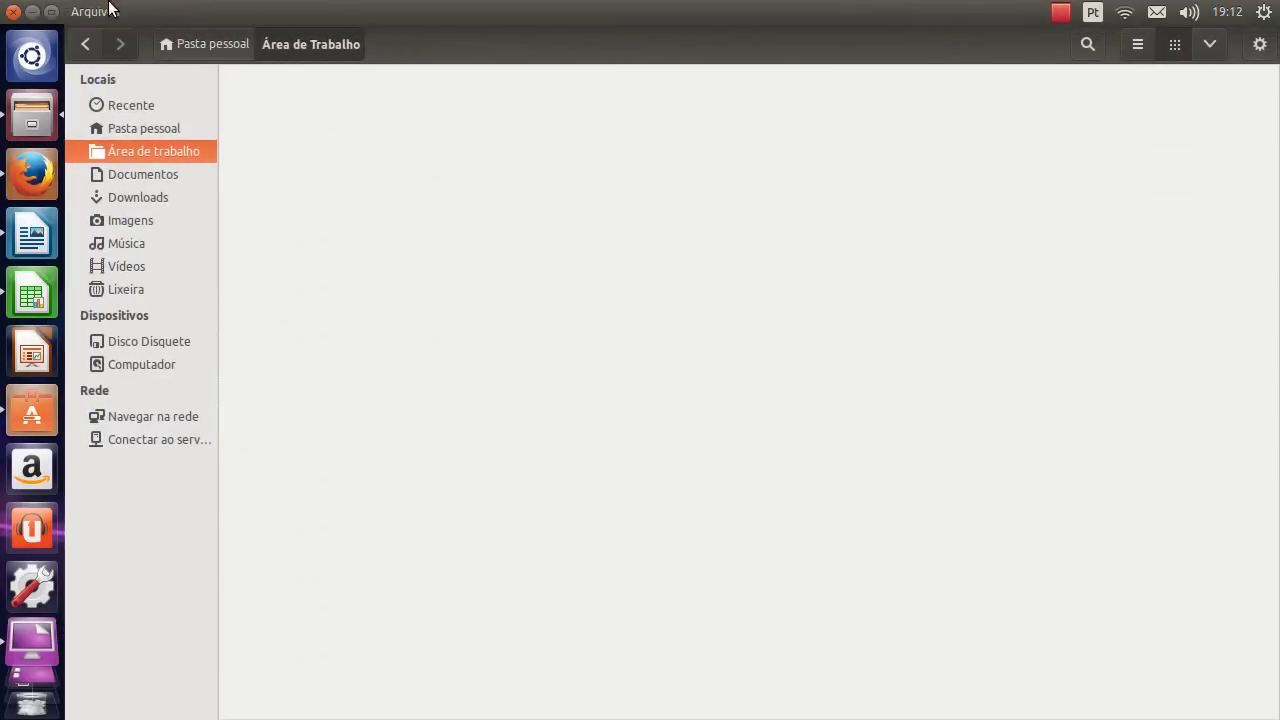
click(51, 11)
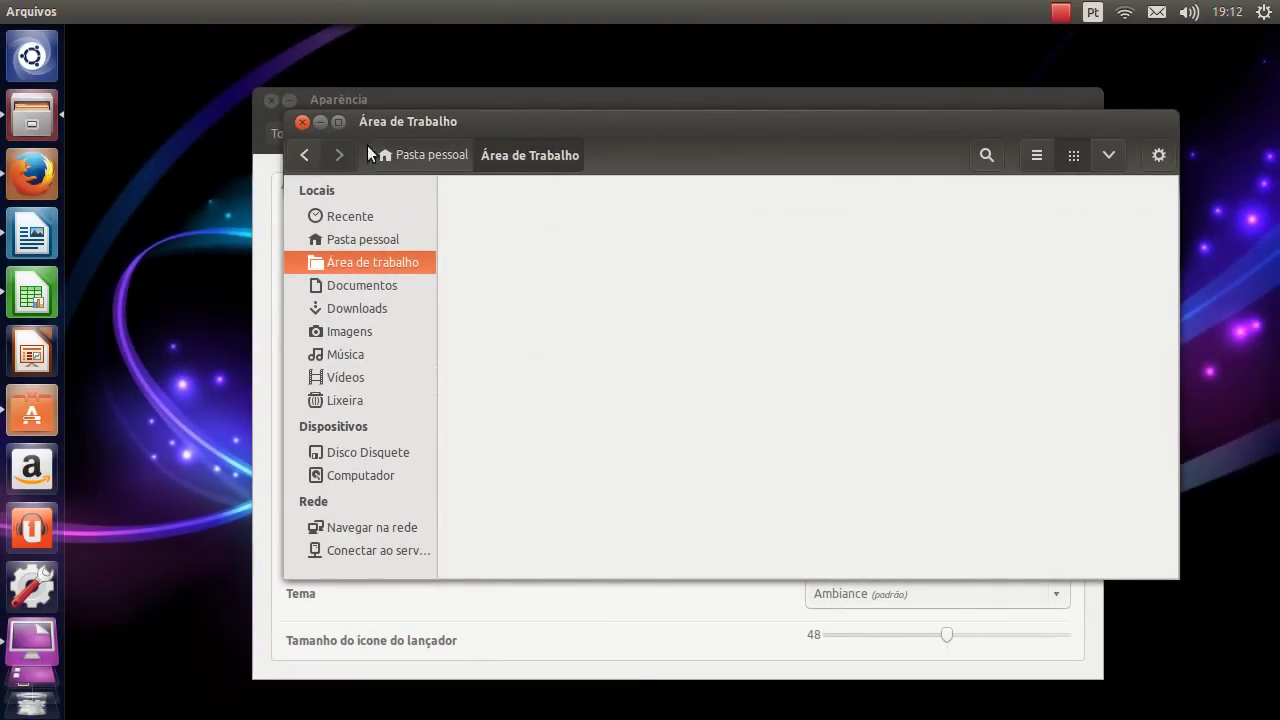
click(320, 124)
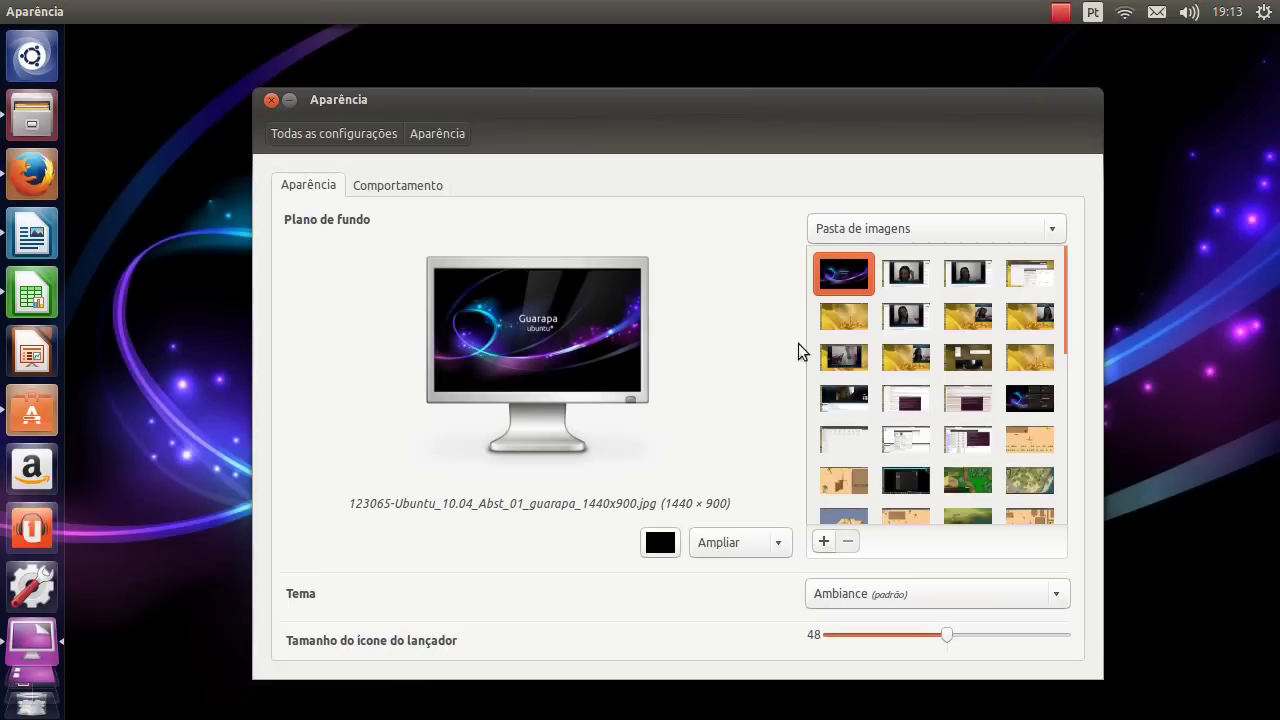
Switch the background source to Cores e gradientes, try the solid colour, and apply the vertical gradient
click(855, 224)
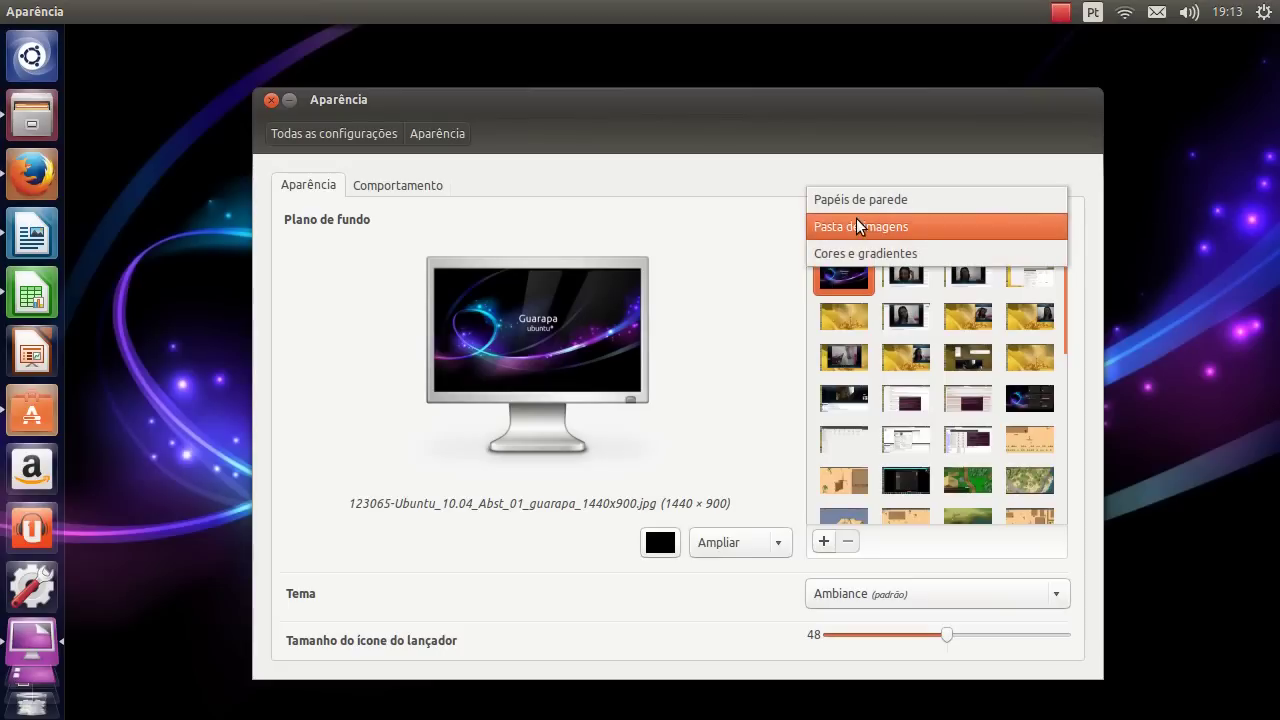
click(860, 203)
click(865, 235)
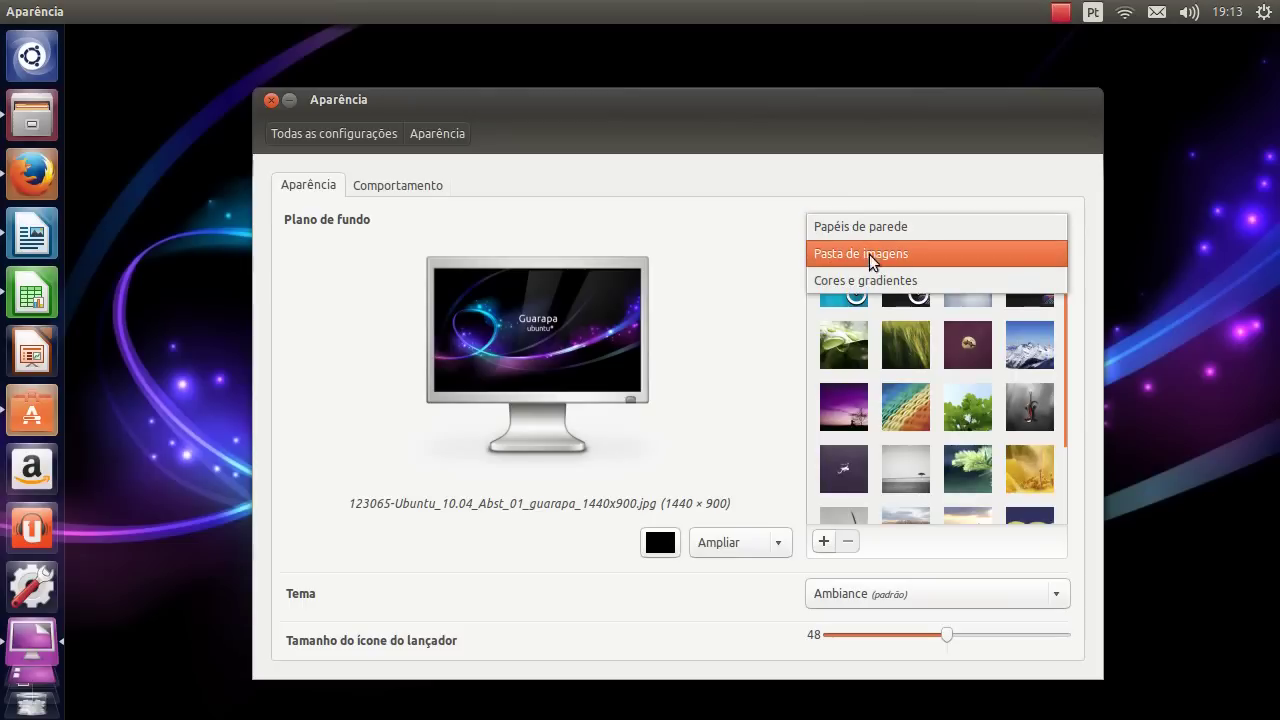
click(873, 276)
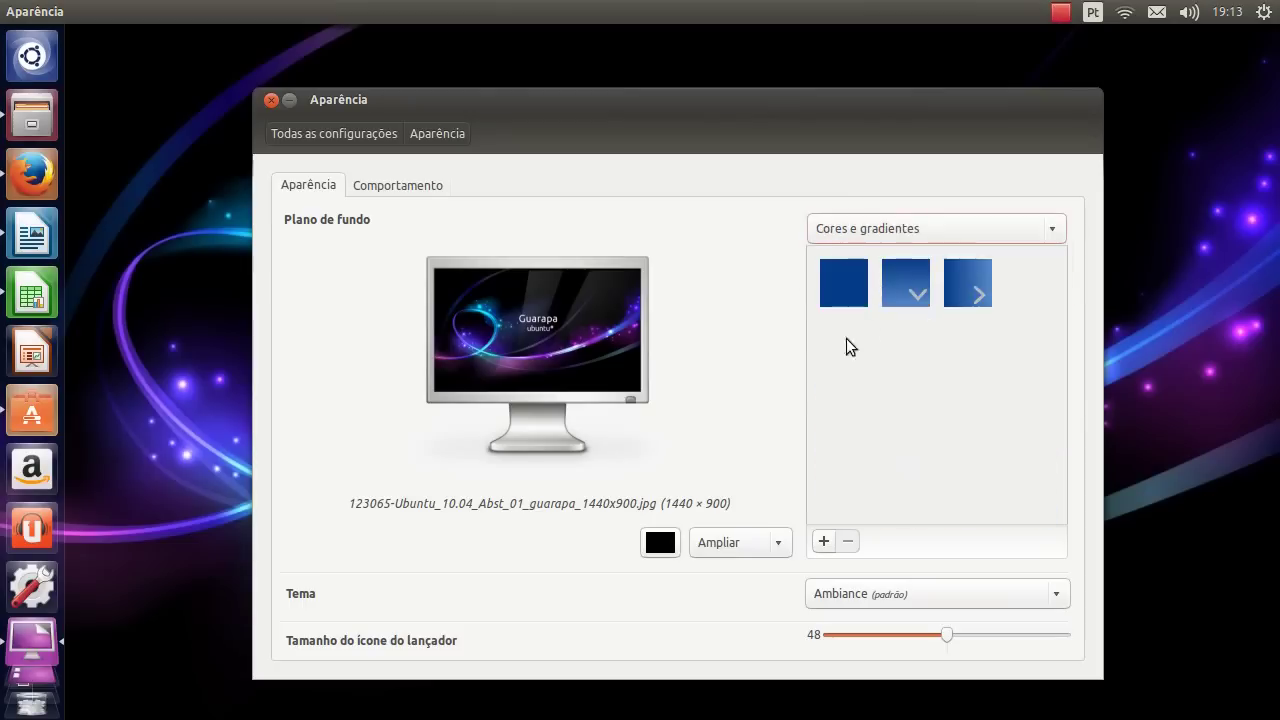
click(851, 284)
drag(682, 116, 708, 182)
click(931, 355)
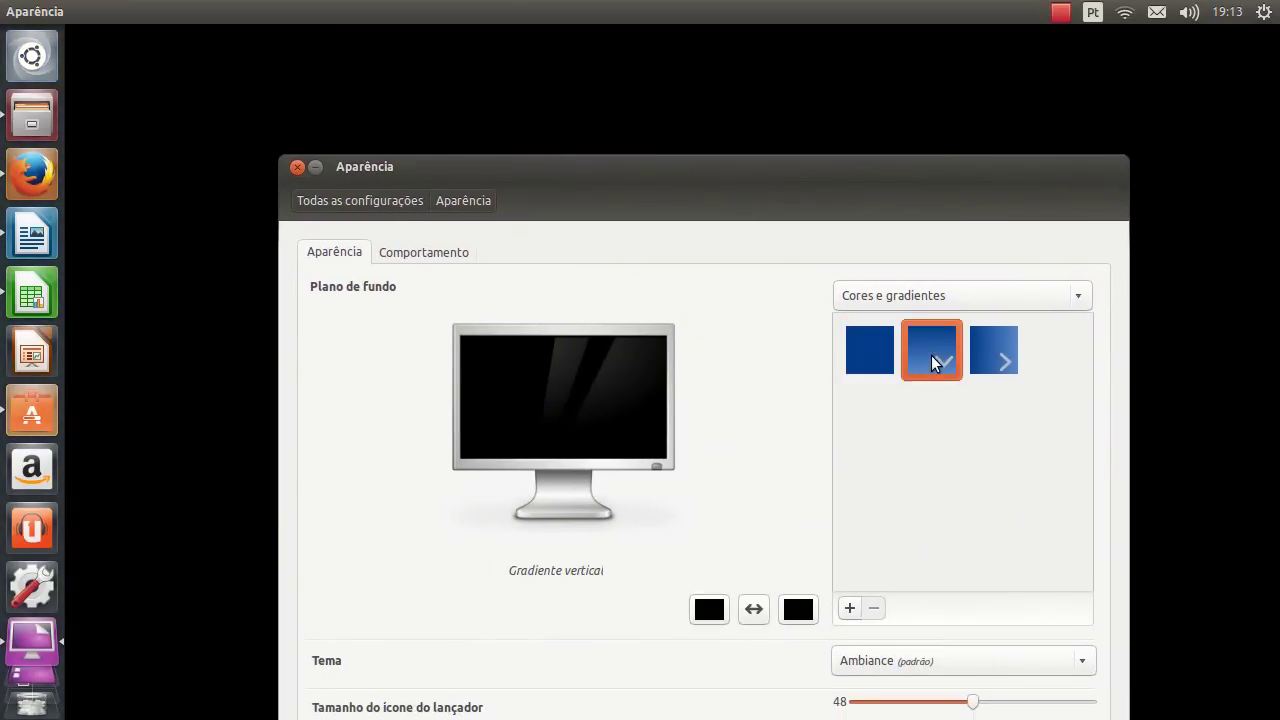
Set the vertical gradient's first colour to the medium red swatch and move the window to view the result
click(710, 608)
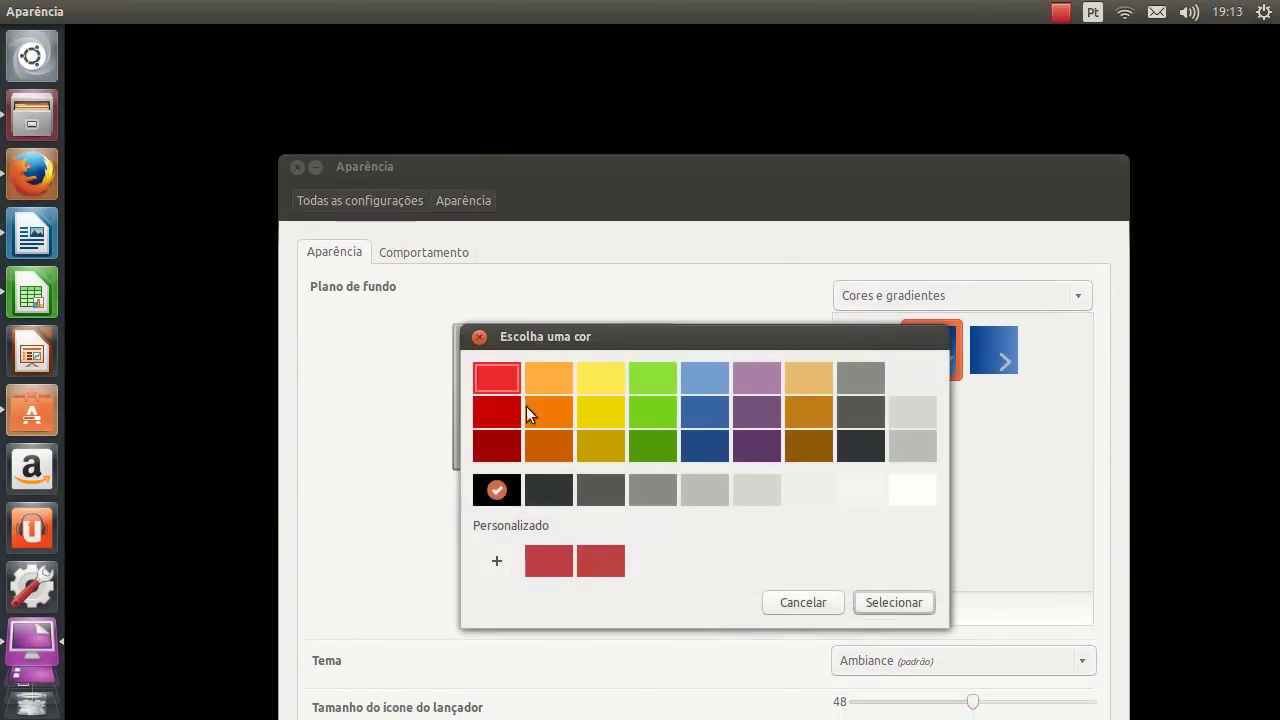
click(497, 412)
click(876, 600)
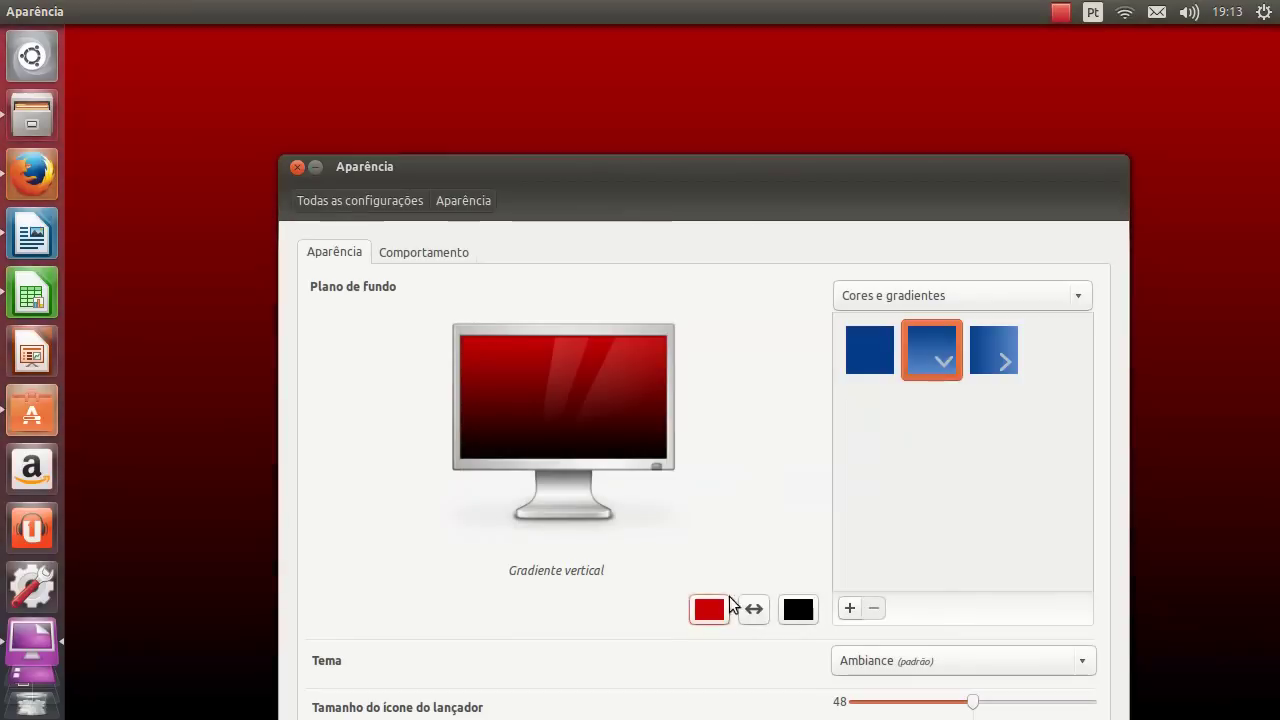
drag(746, 184, 800, 206)
Try the horizontal gradient and the solid colour as background, moving the window to view the desktop
click(1049, 386)
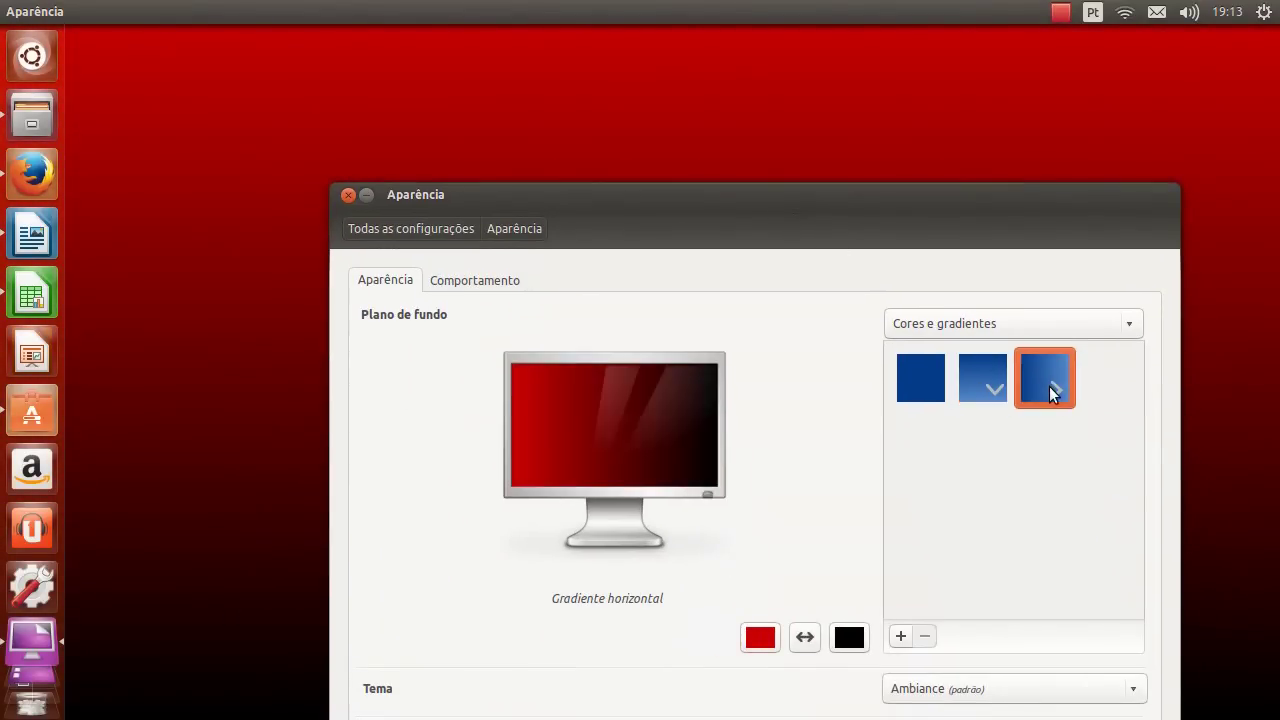
drag(745, 258, 734, 296)
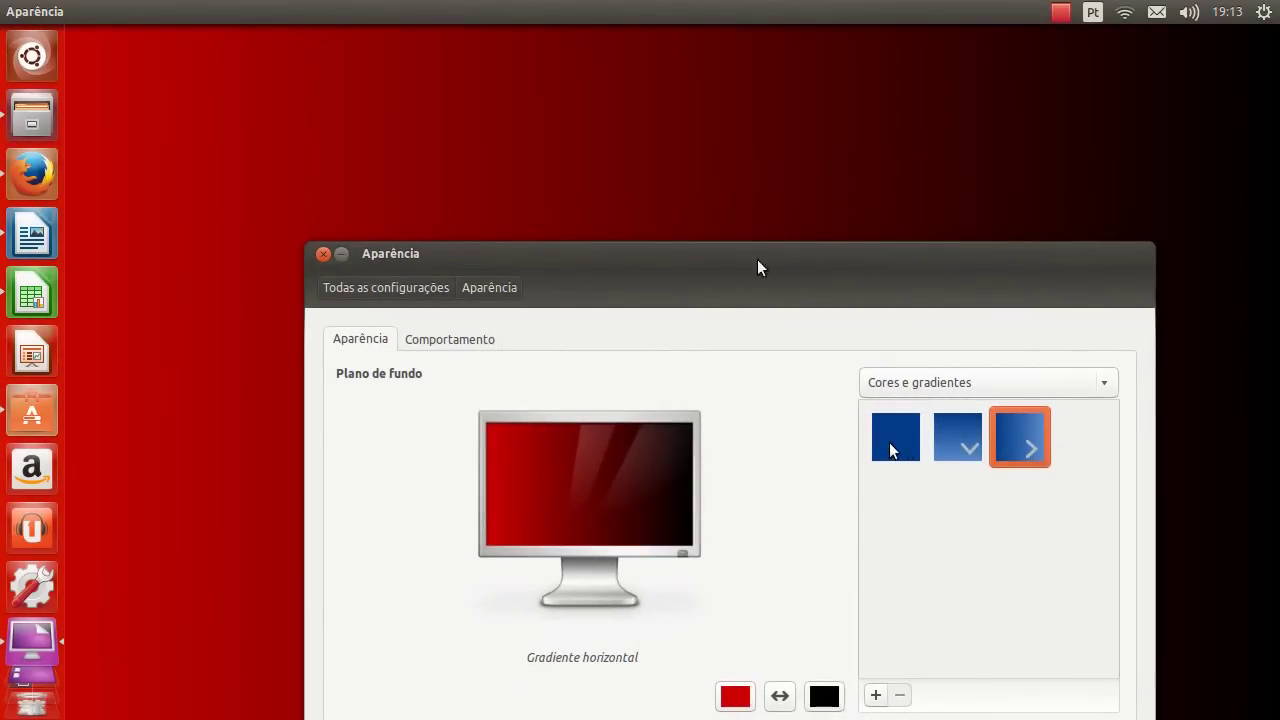
drag(760, 266, 703, 85)
Switch the background source to Papéis de parede and apply the Ubuntu 13.10 Community Wallpapers slideshow
click(832, 229)
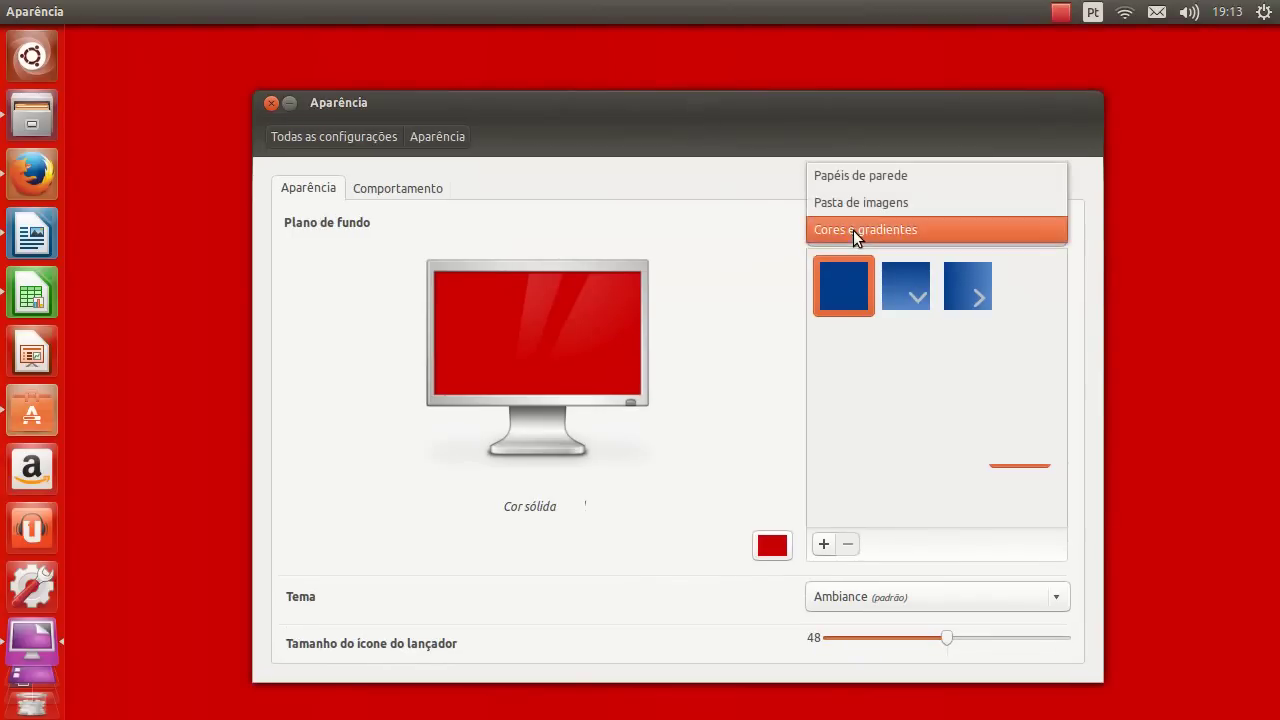
click(863, 183)
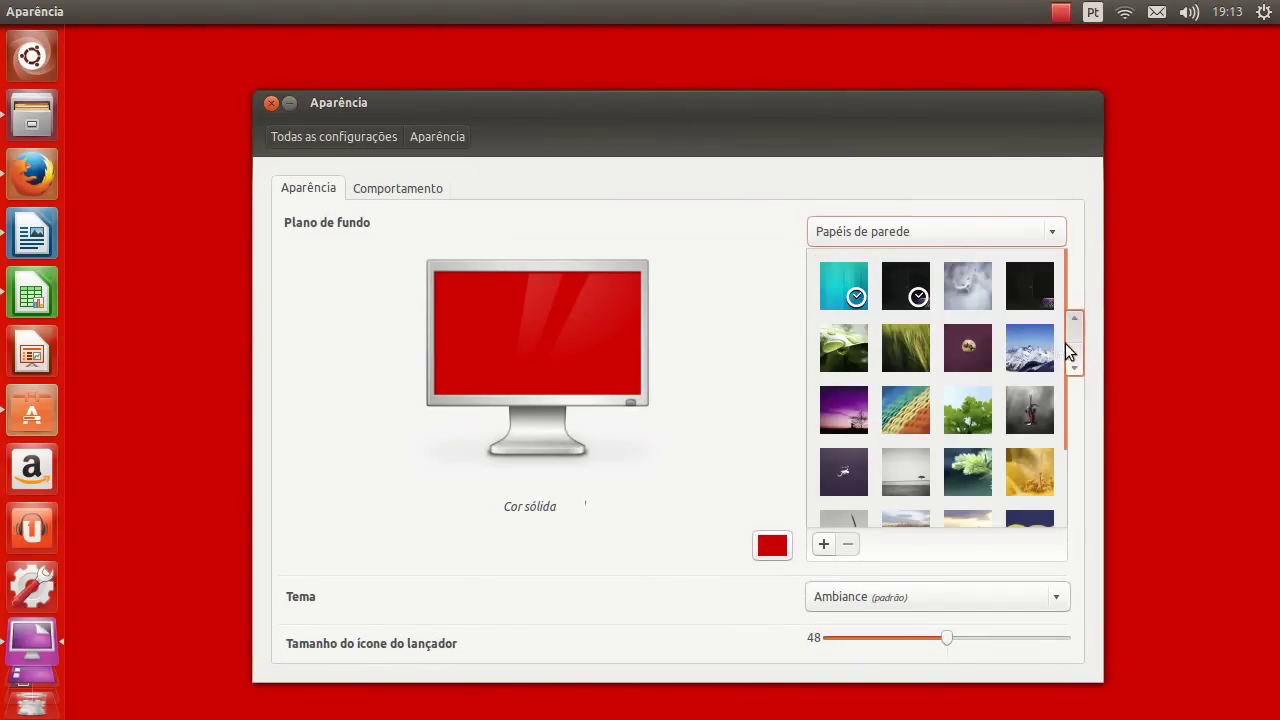
drag(1066, 343, 1071, 457)
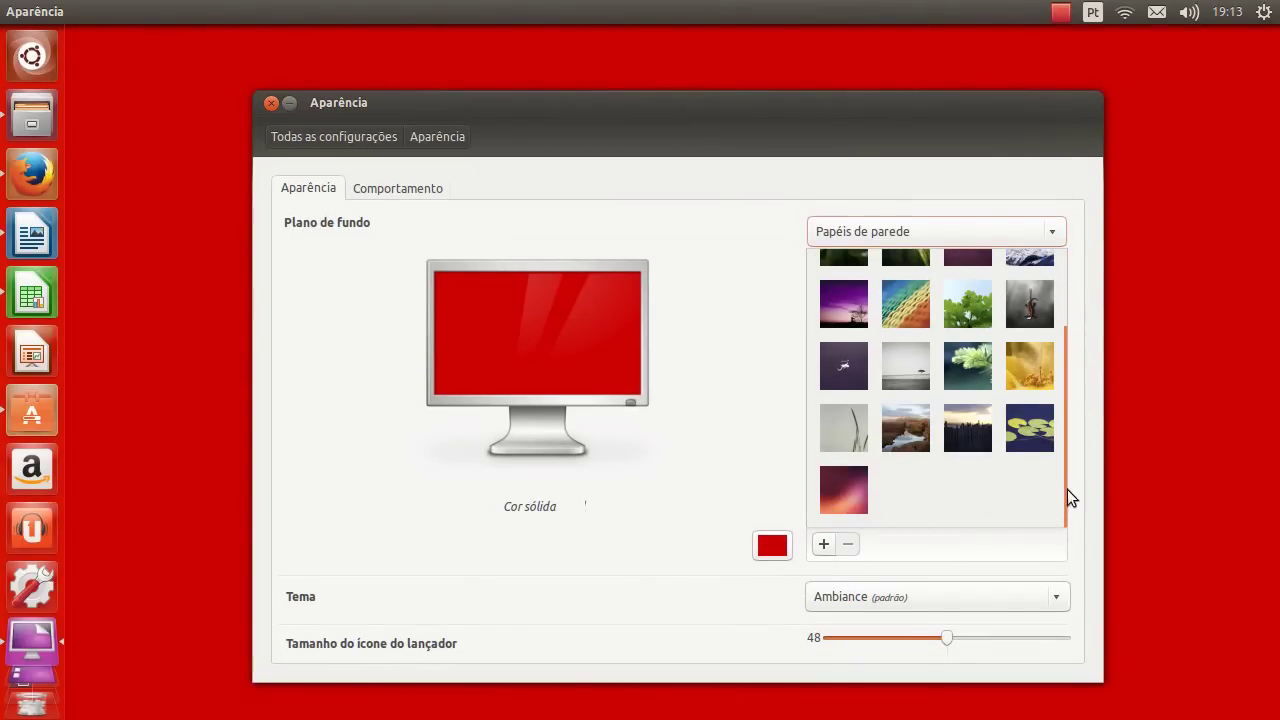
drag(1067, 414, 1088, 314)
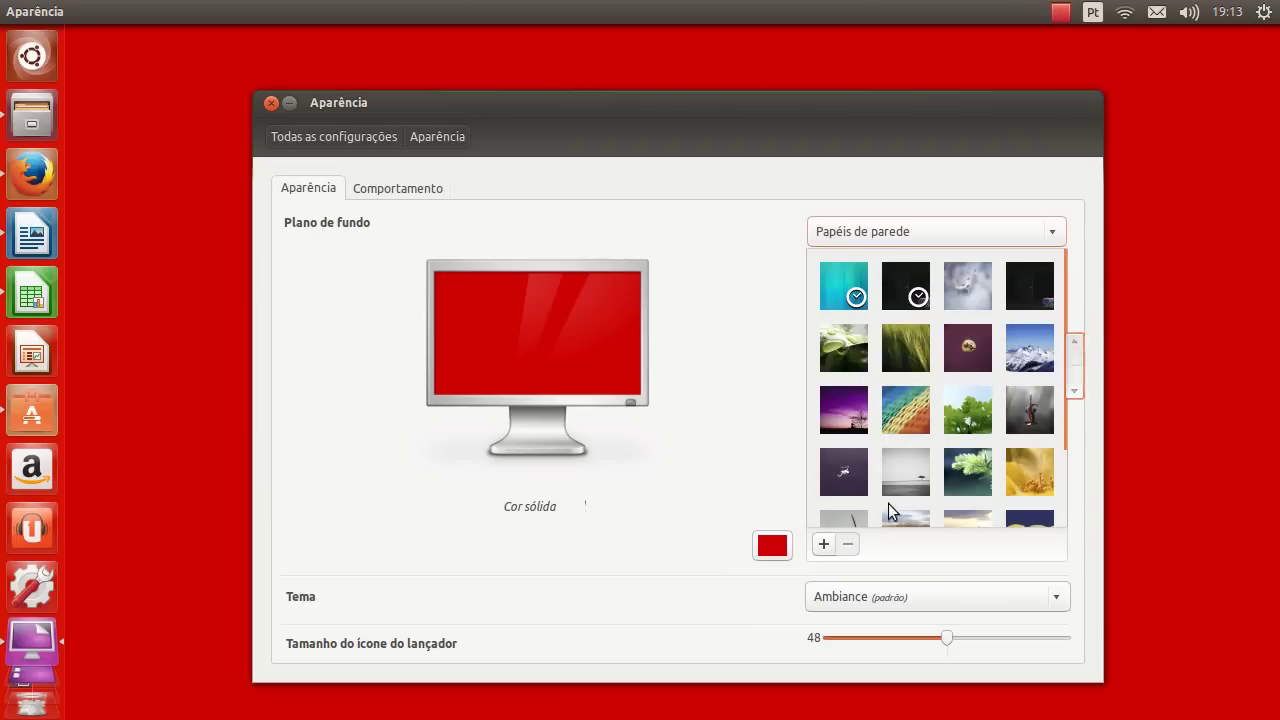
click(900, 300)
mouse_move(697, 101)
mouse_down()
mouse_move(728, 118)
mouse_move(921, 479)
mouse_move(786, 200)
mouse_move(707, 116)
mouse_up()
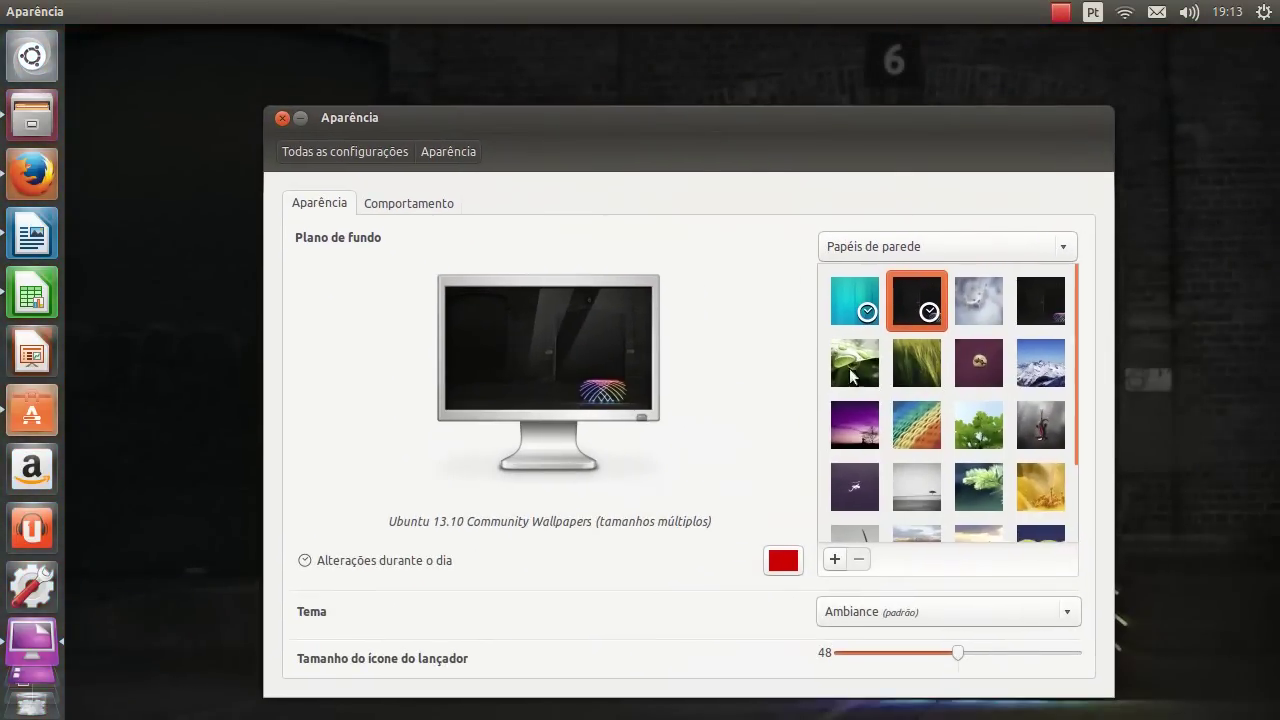
Add the 405,3 kB version of the 123065-Ubuntu_10.04_Abst_01 image from the Wallpapers folder as desktop background
click(835, 560)
double_click(487, 172)
click(670, 228)
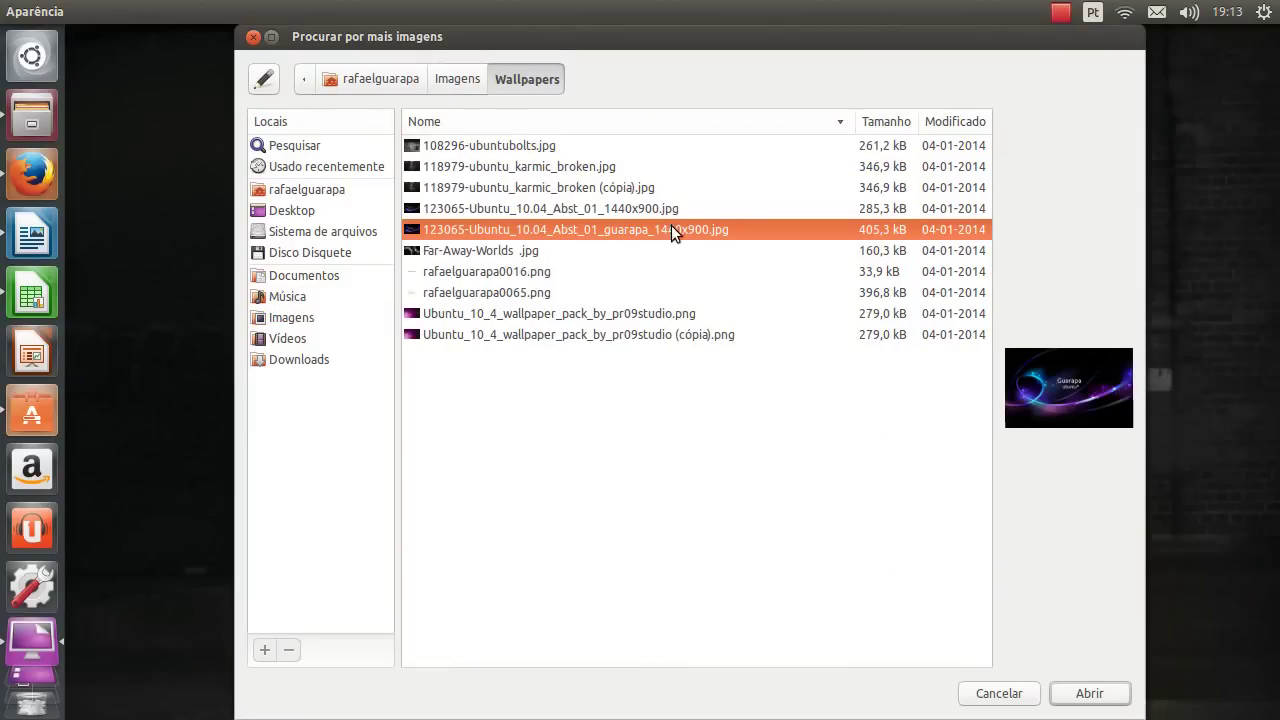
click(1070, 702)
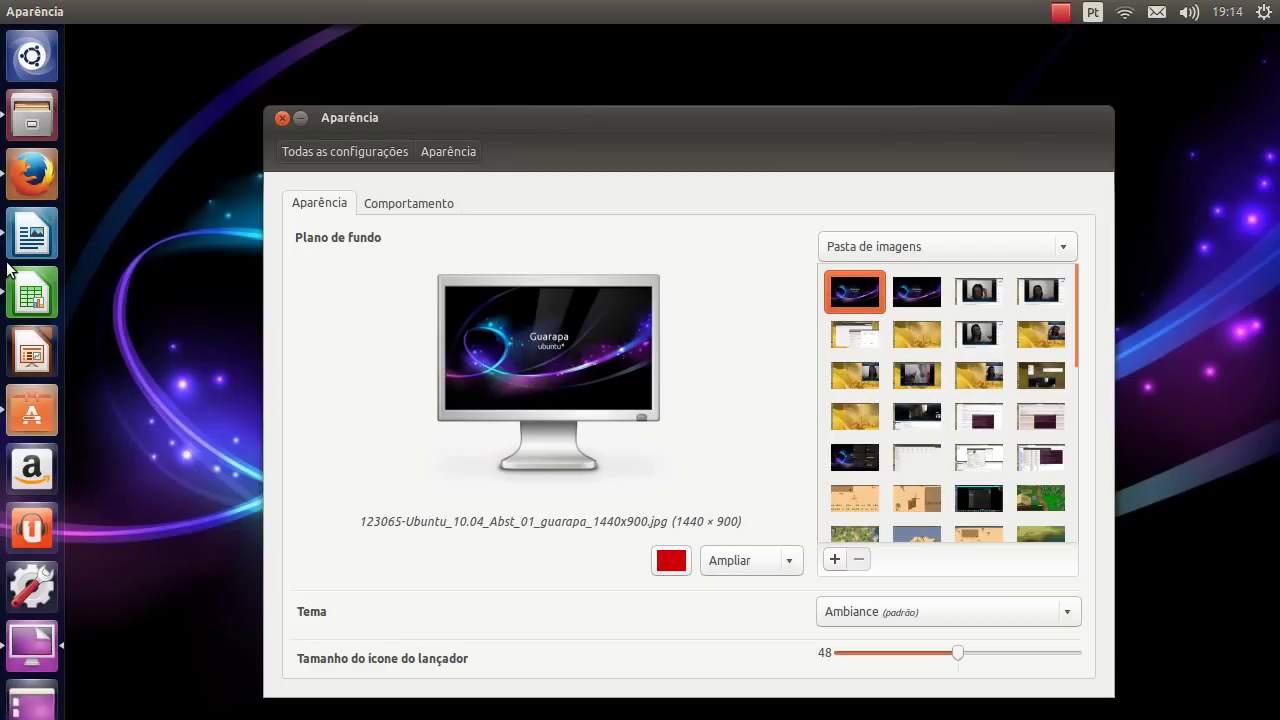
Try launcher icon sizes of 62 and 37, restore the size to 48, and reposition the settings window
drag(958, 654, 1020, 649)
click(1058, 647)
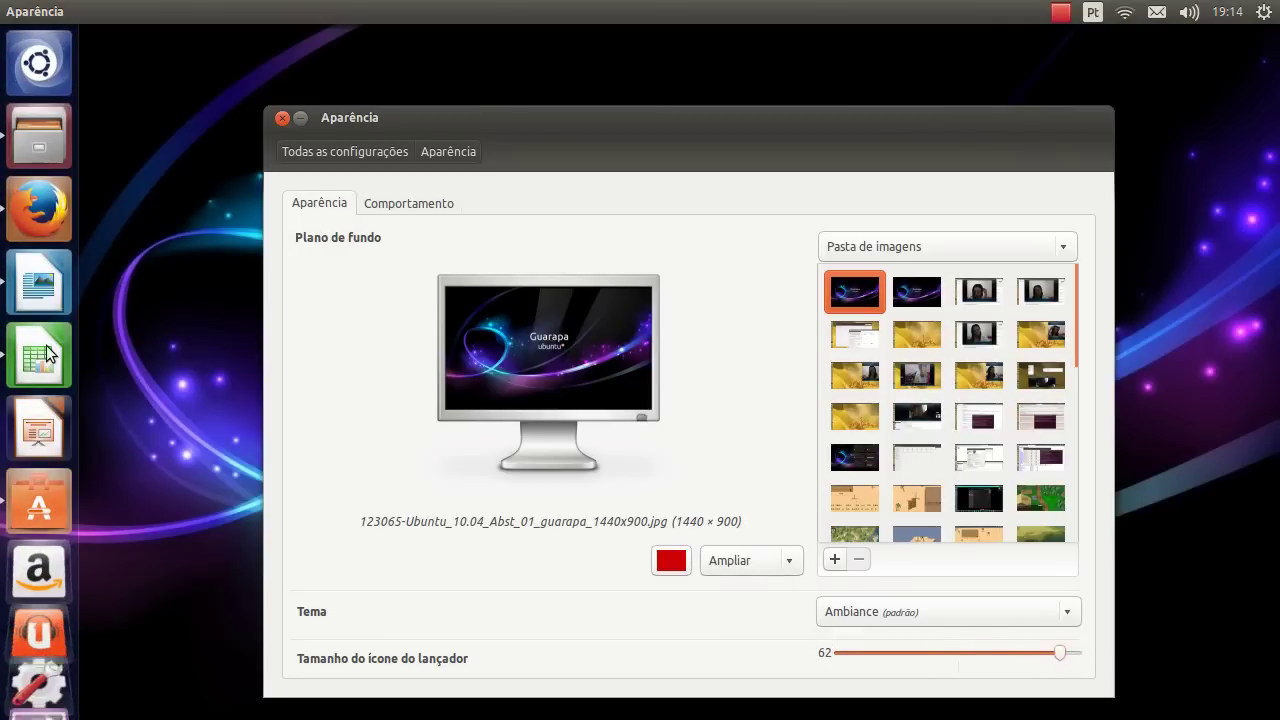
drag(1057, 655, 890, 663)
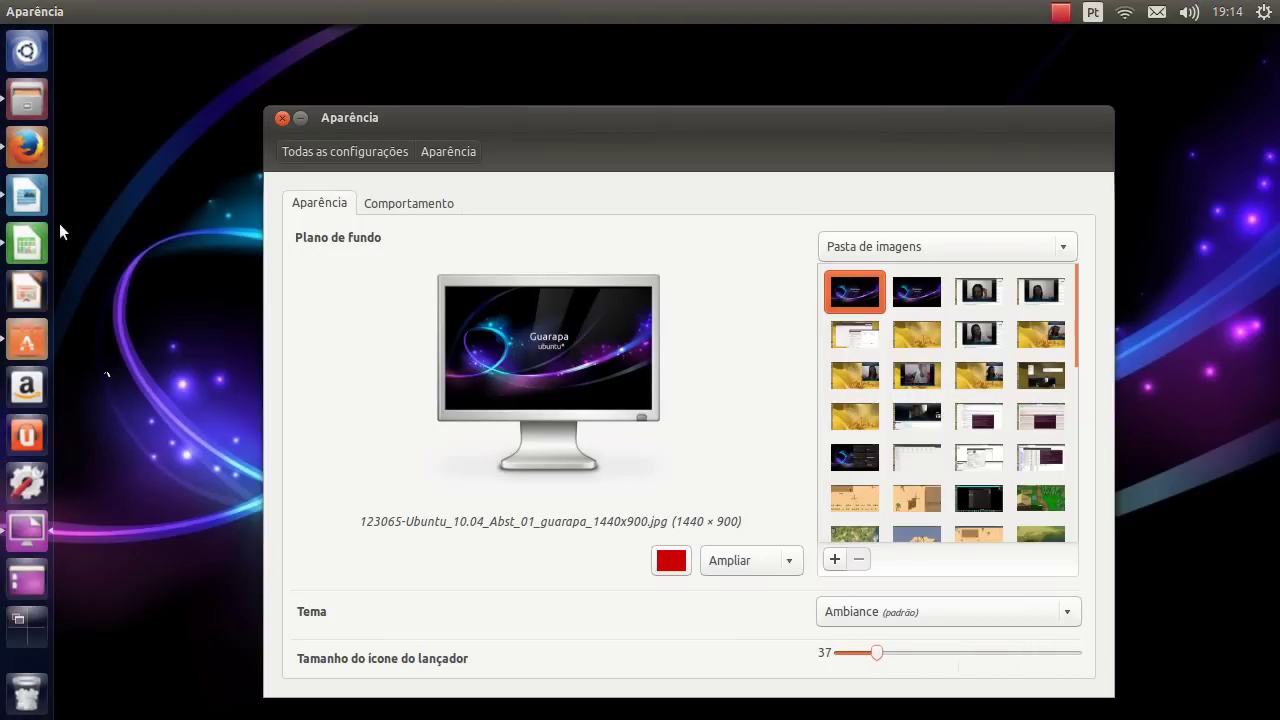
drag(876, 651, 952, 652)
drag(689, 130, 715, 94)
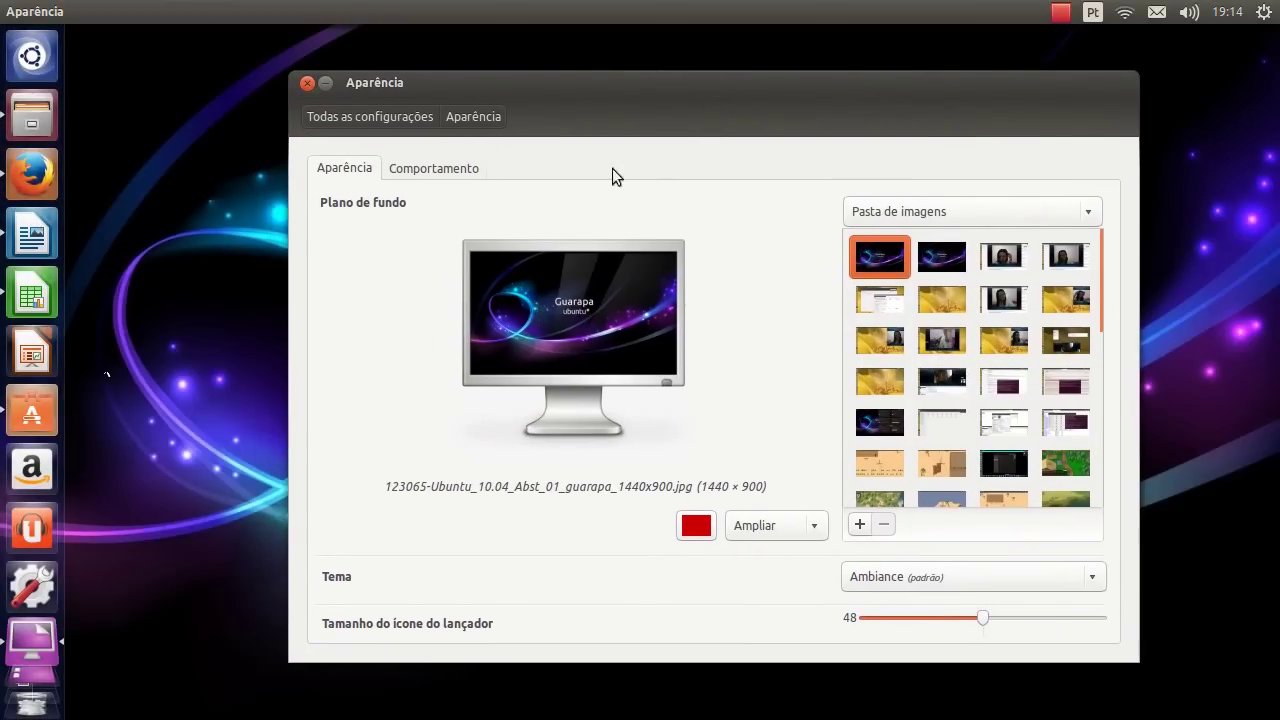
Try Ocultar automaticamente o lançador: enable it, reveal the launcher at the screen edge, and disable the option
click(449, 172)
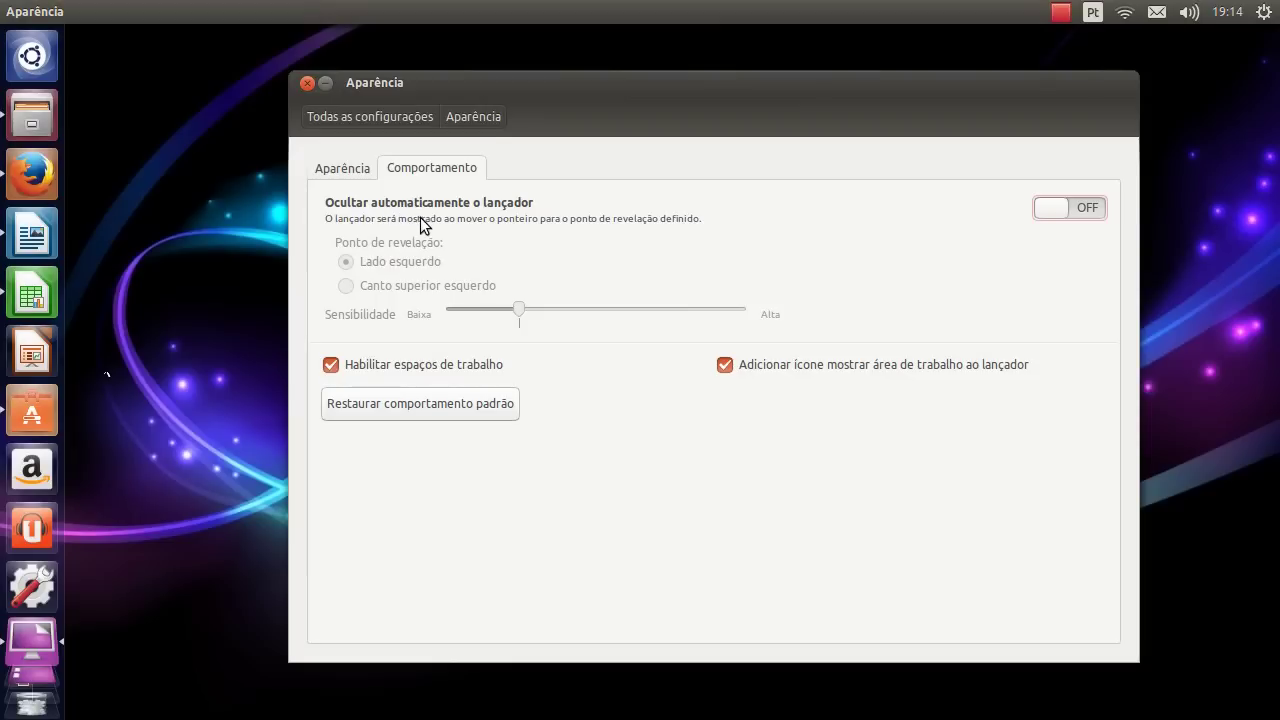
click(1079, 211)
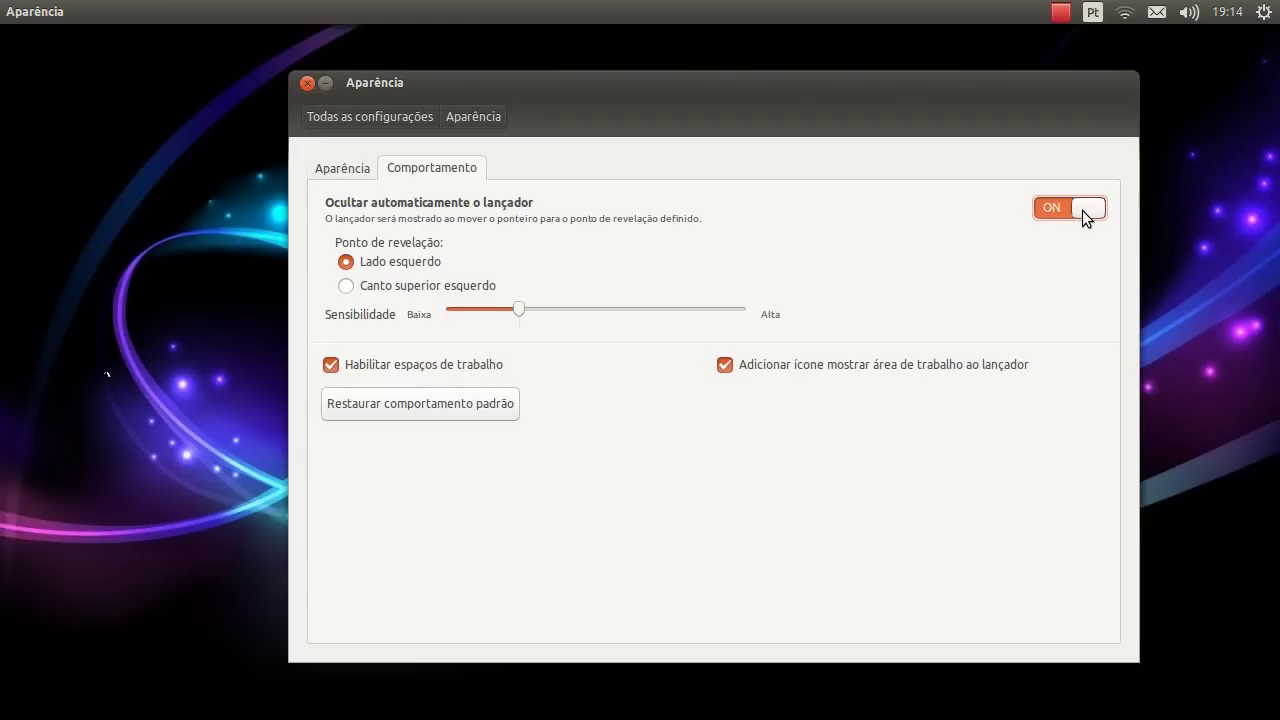
mouse_move(2, 145)
click(1085, 210)
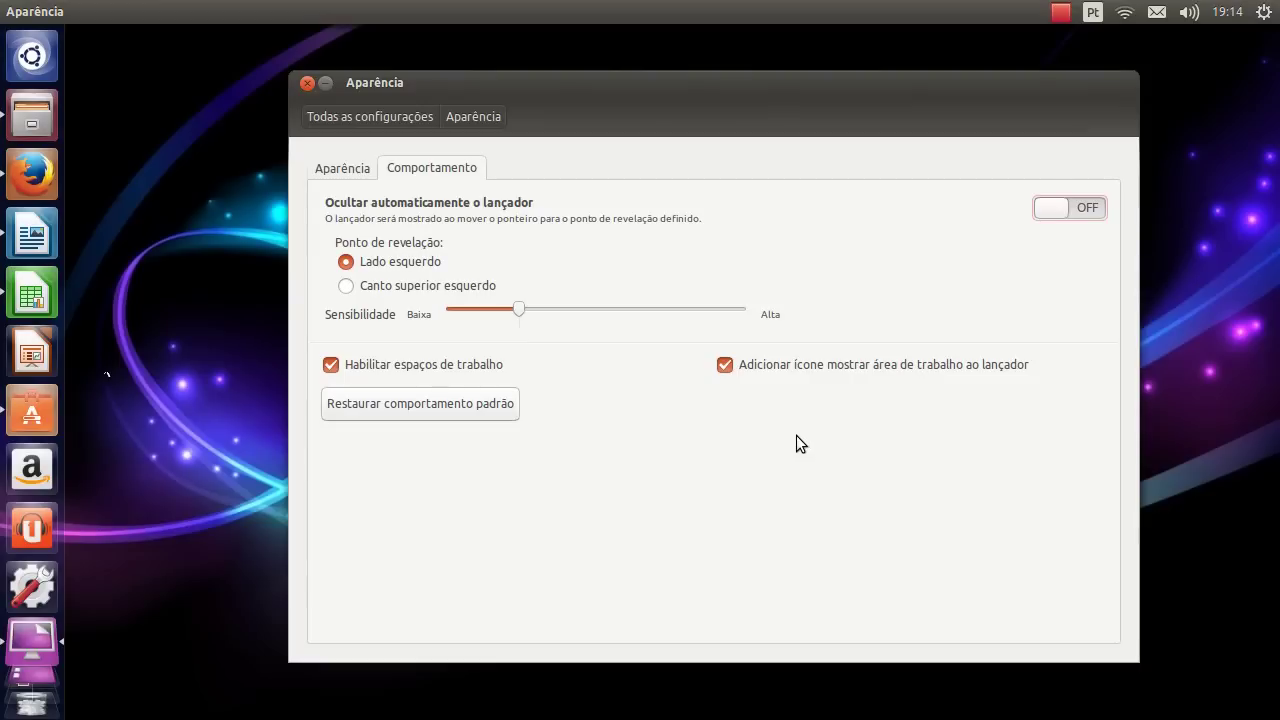
Switch the background source to Papéis de parede and apply the Salamander wallpaper
click(347, 174)
click(882, 210)
click(900, 183)
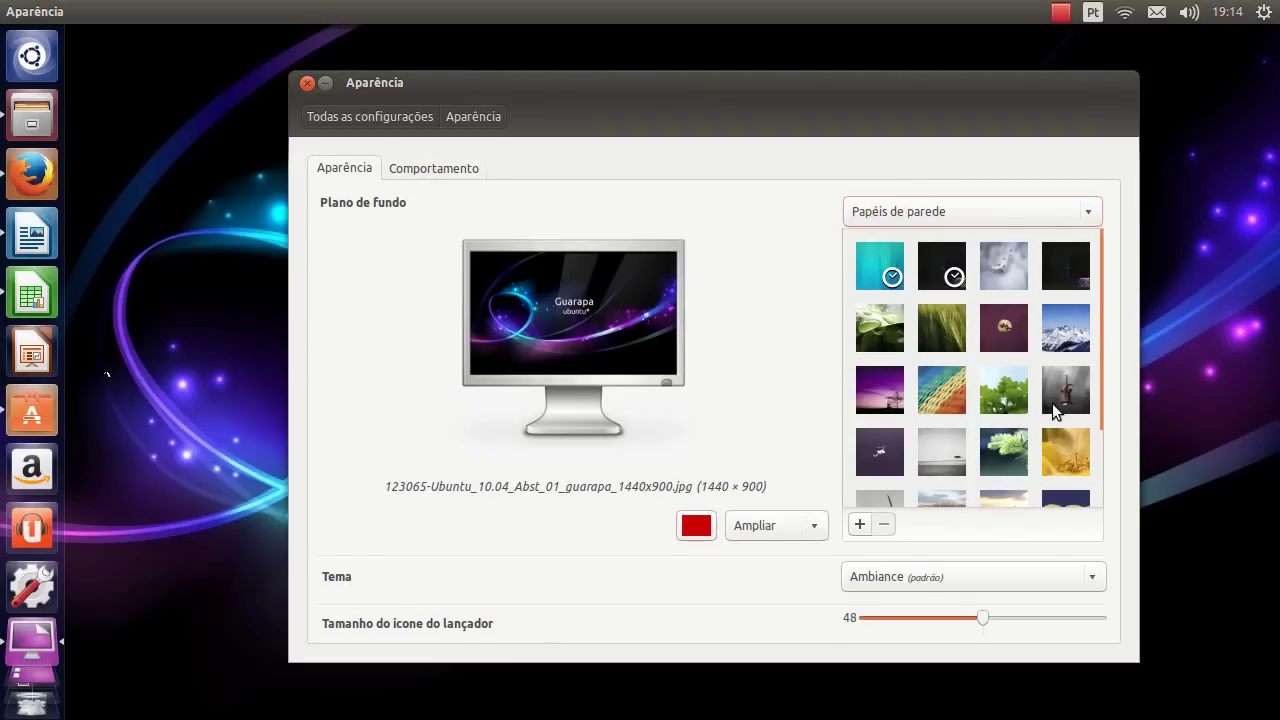
click(1060, 402)
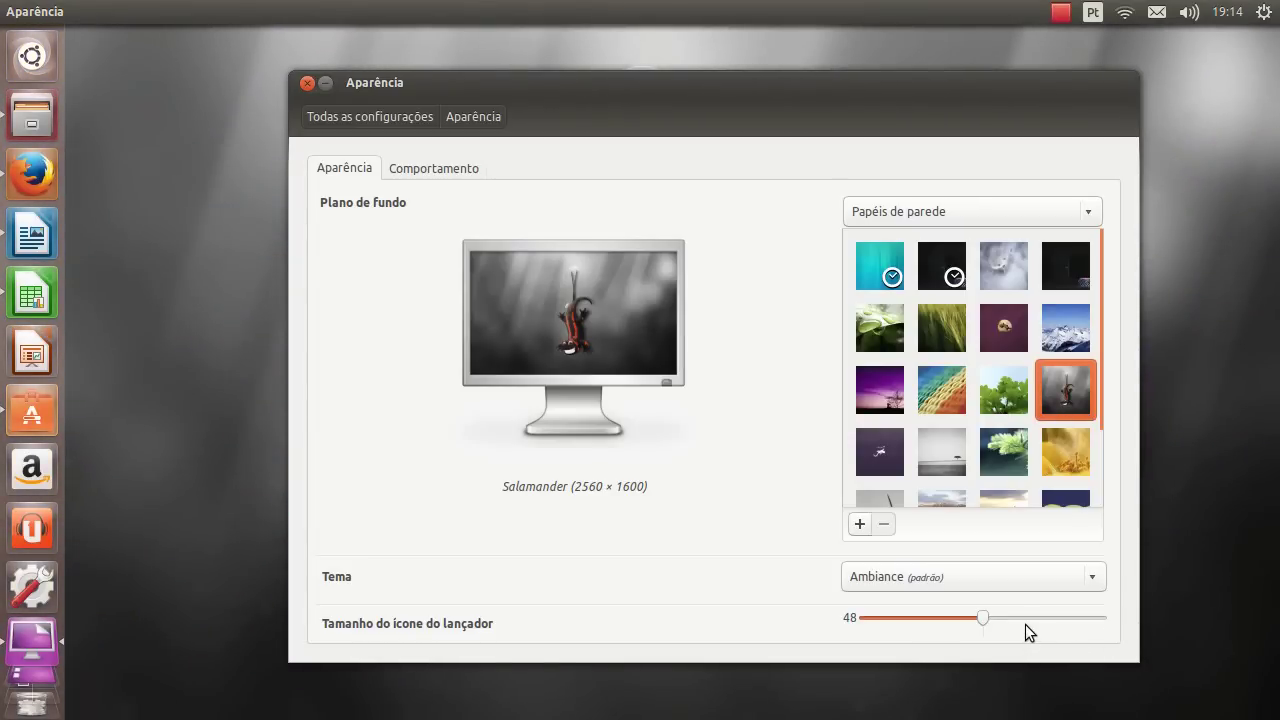
Preview images in the Wallpapers folder and set the 405,3 kB 123065-Ubuntu_10.04_Abst_01 image as background
click(860, 524)
double_click(494, 171)
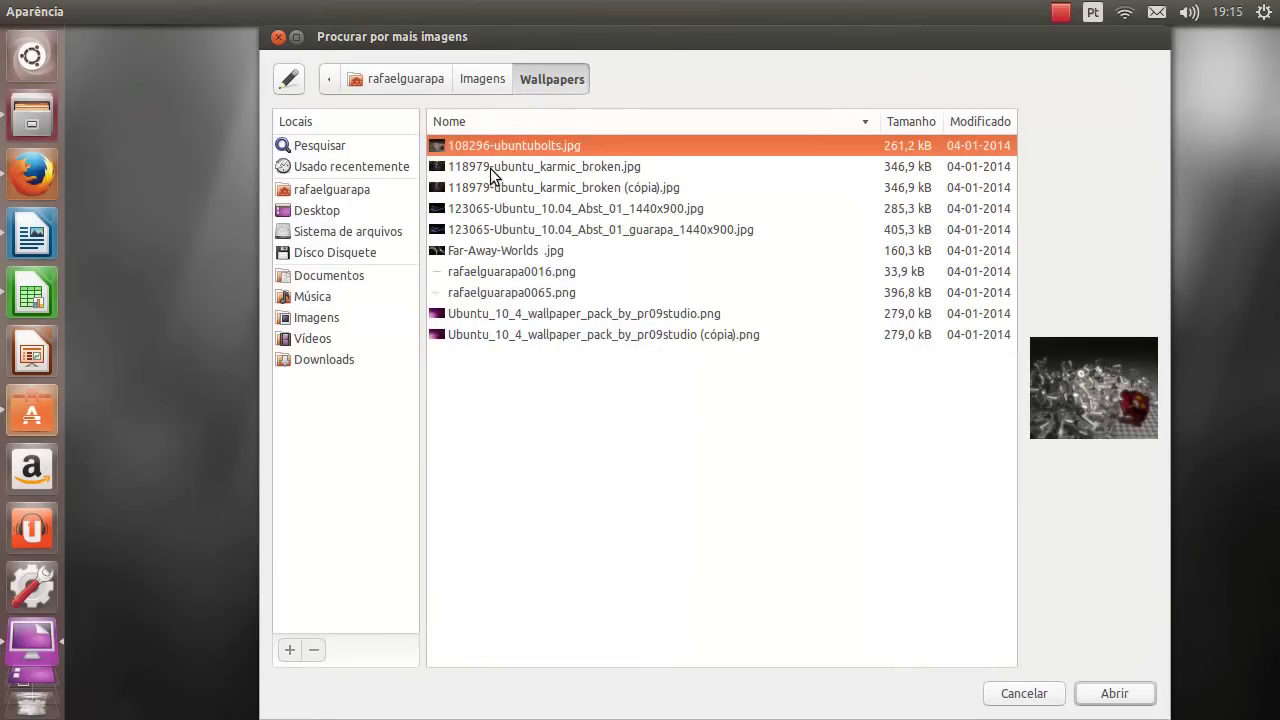
click(491, 169)
click(505, 185)
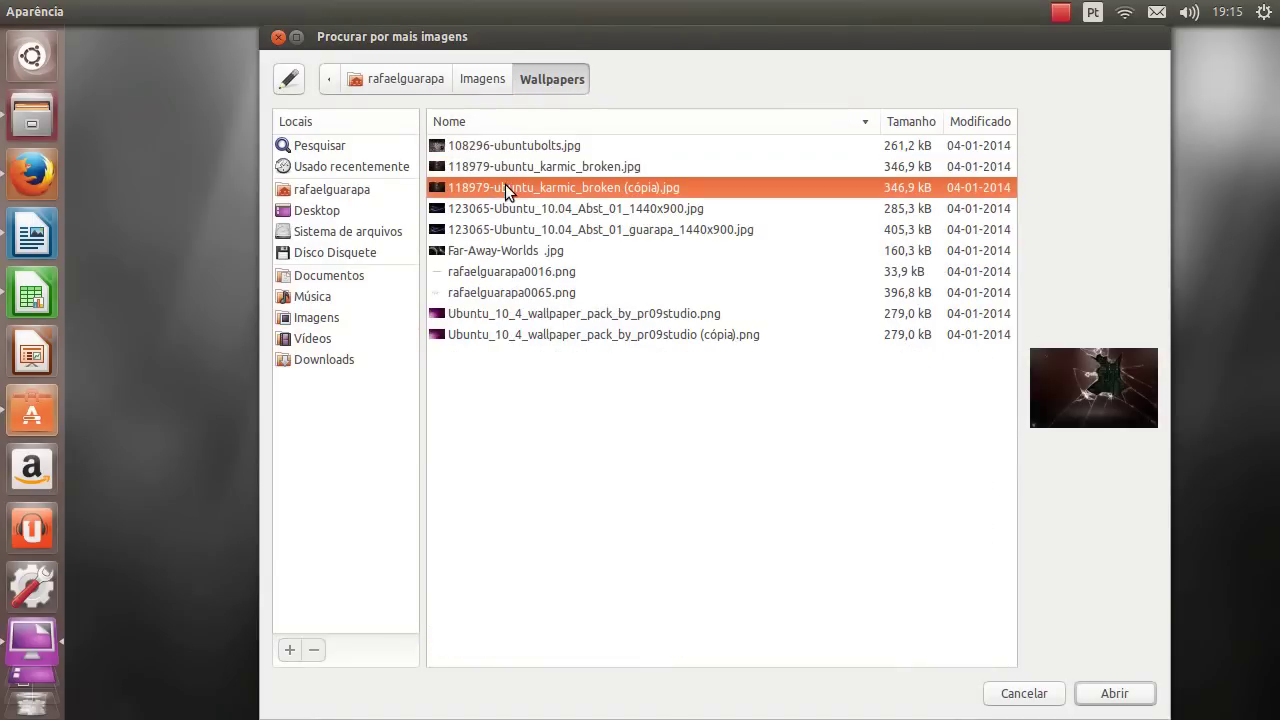
click(562, 230)
click(1133, 700)
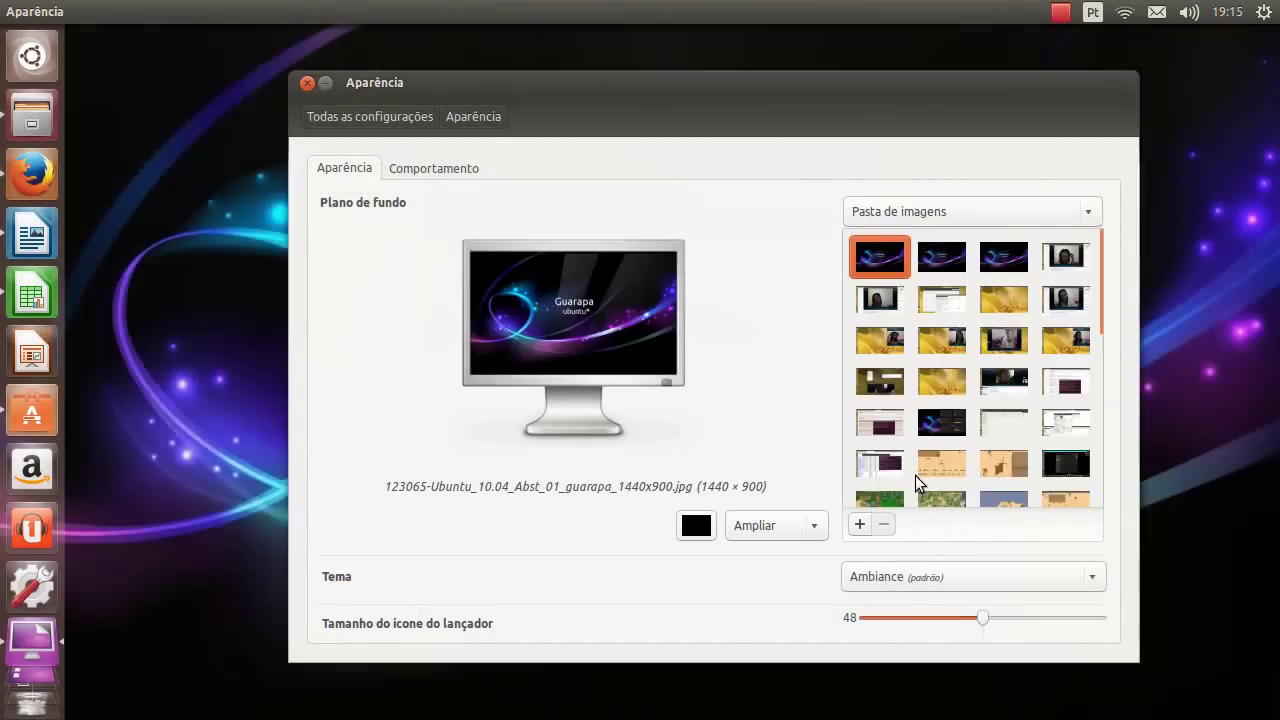
Try the reveal point Canto superior esquerdo, return it to Lado esquerdo, and toggle launcher auto-hide on and off
click(462, 170)
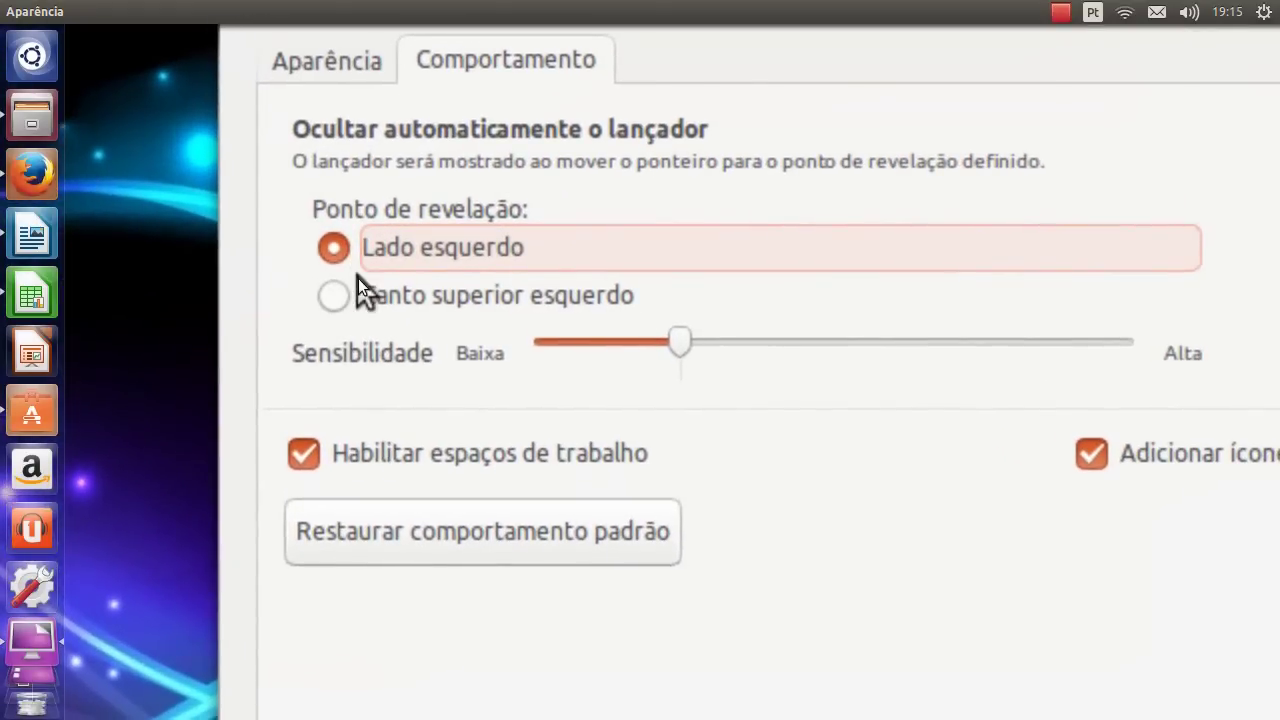
click(345, 285)
click(345, 245)
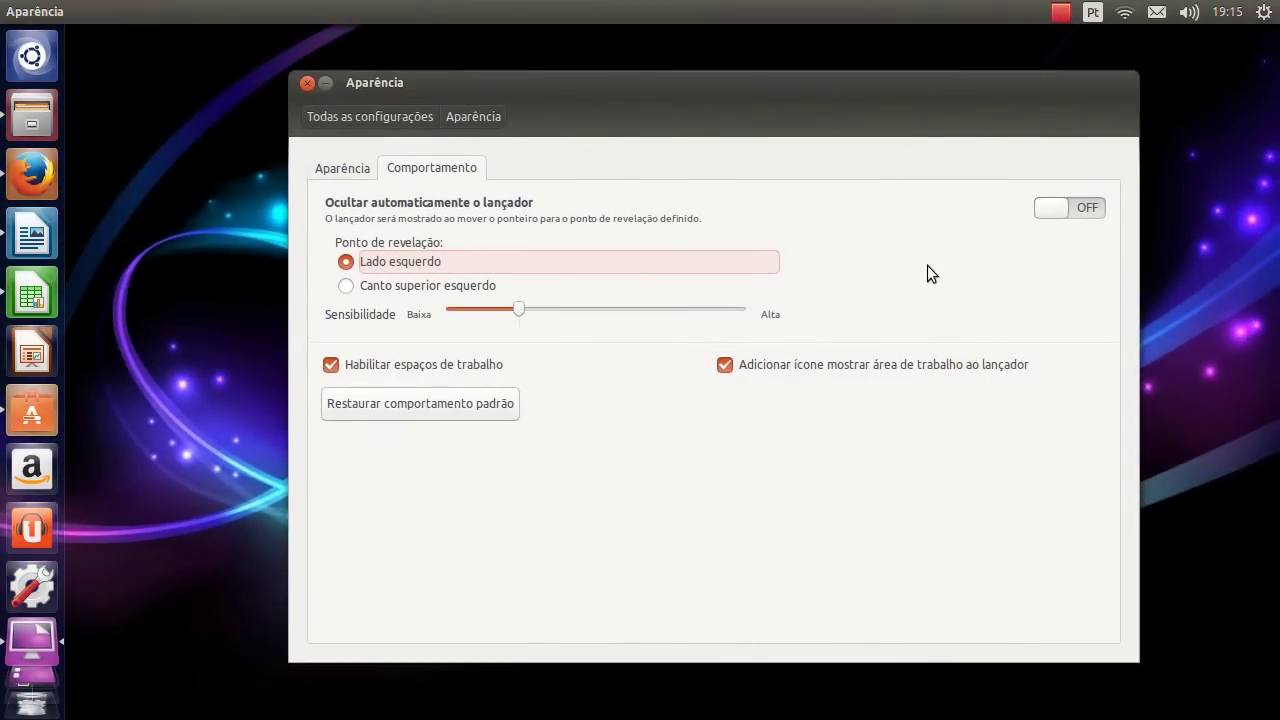
click(1078, 215)
click(1080, 214)
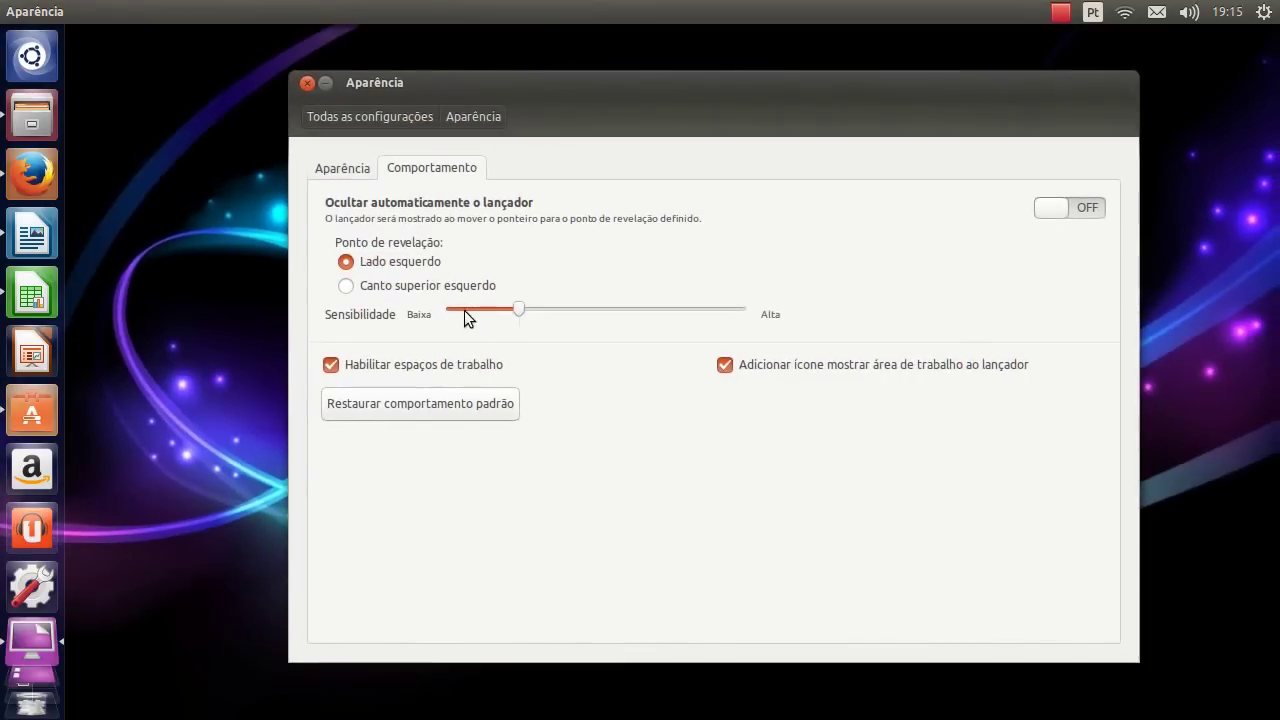
Disable Habilitar espaços de trabalho, and toggle the show-desktop launcher icon option off and on
click(431, 369)
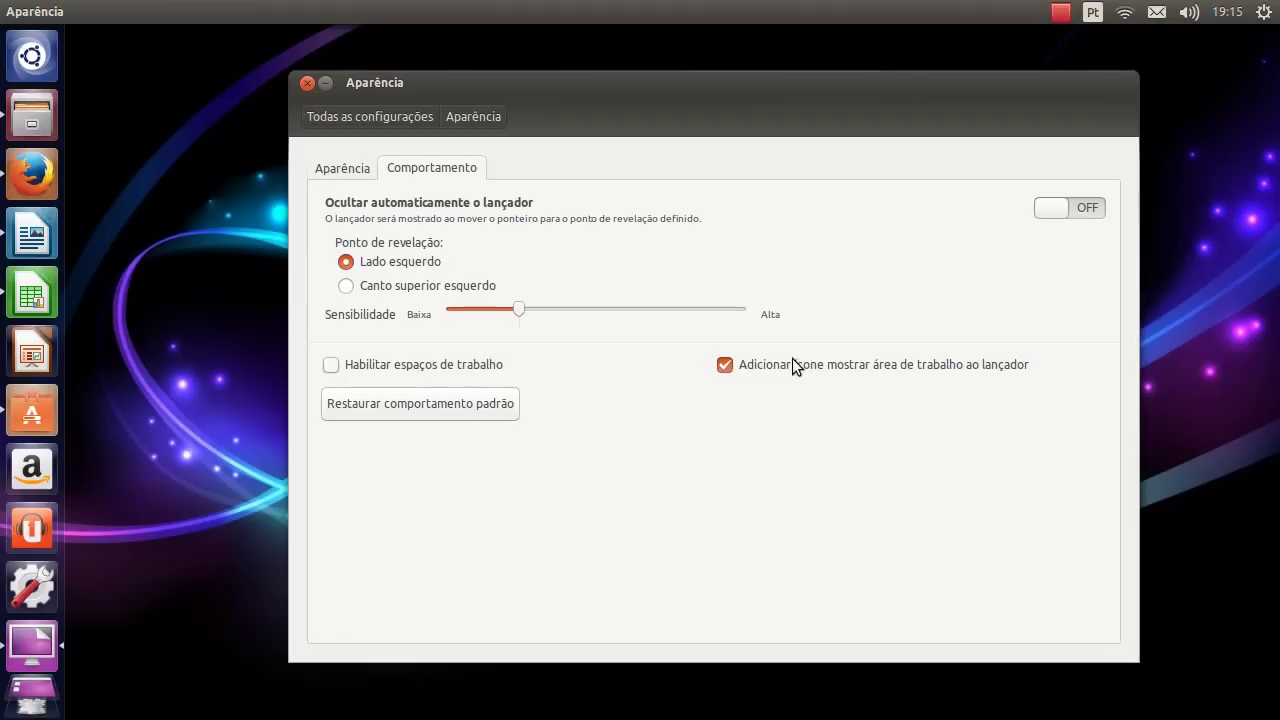
click(726, 365)
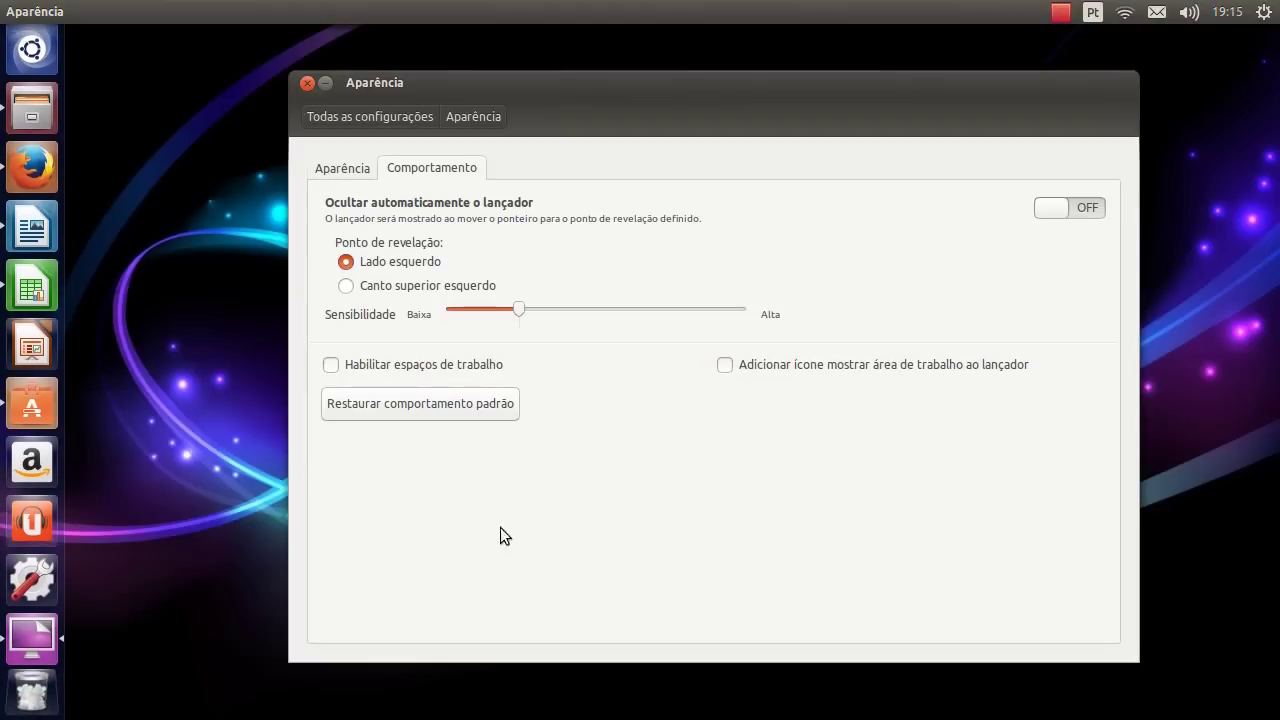
click(946, 367)
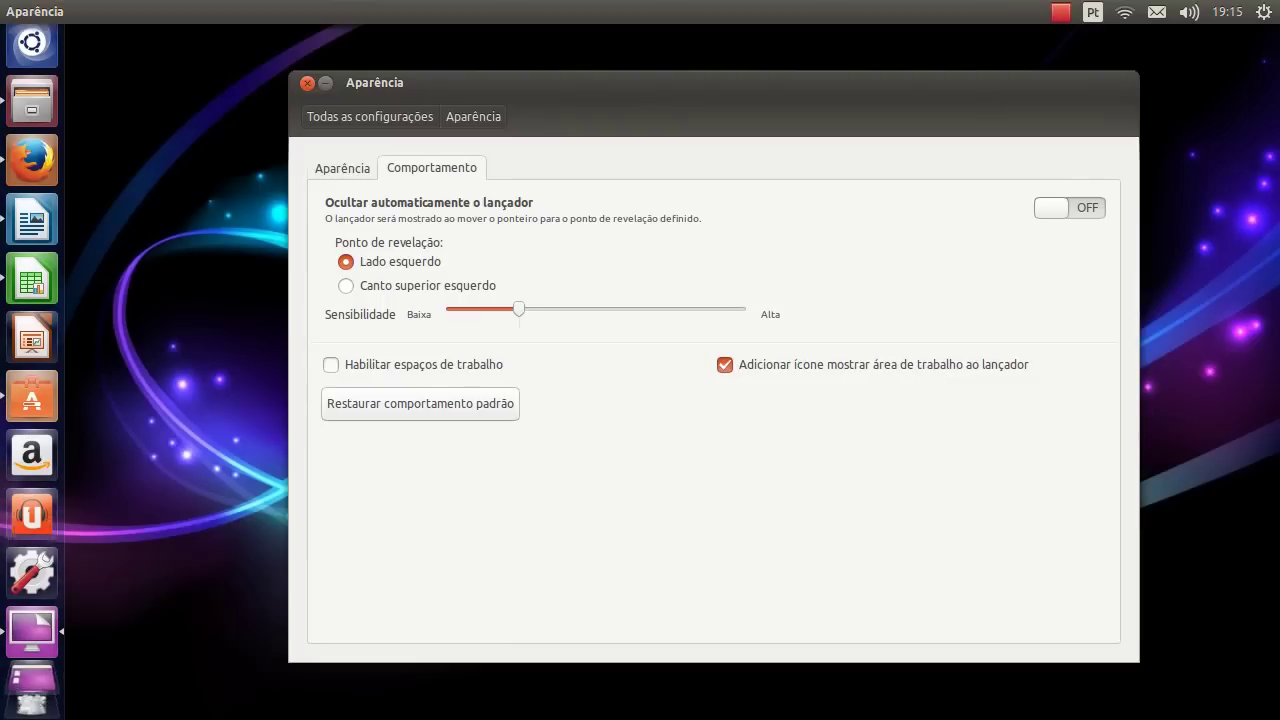
Demonstrate the show-desktop function by hiding and restoring the open windows several times
click(30, 636)
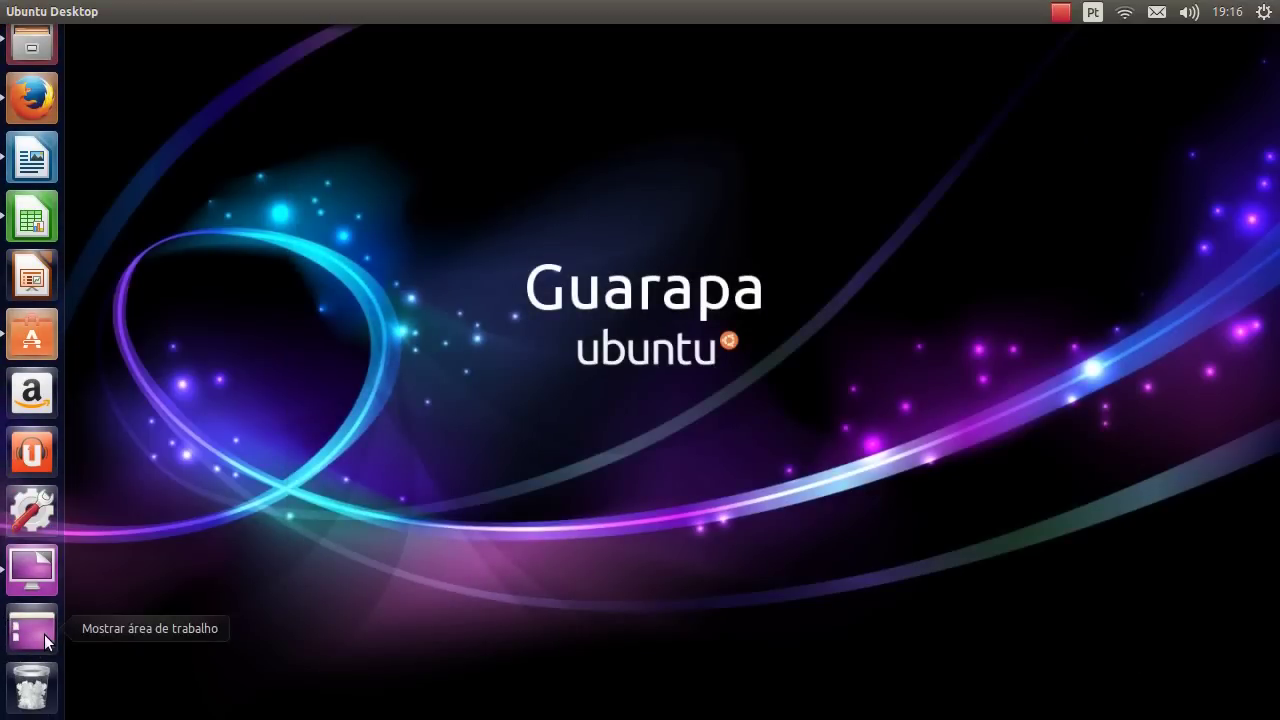
click(44, 634)
click(44, 634)
click(44, 634)
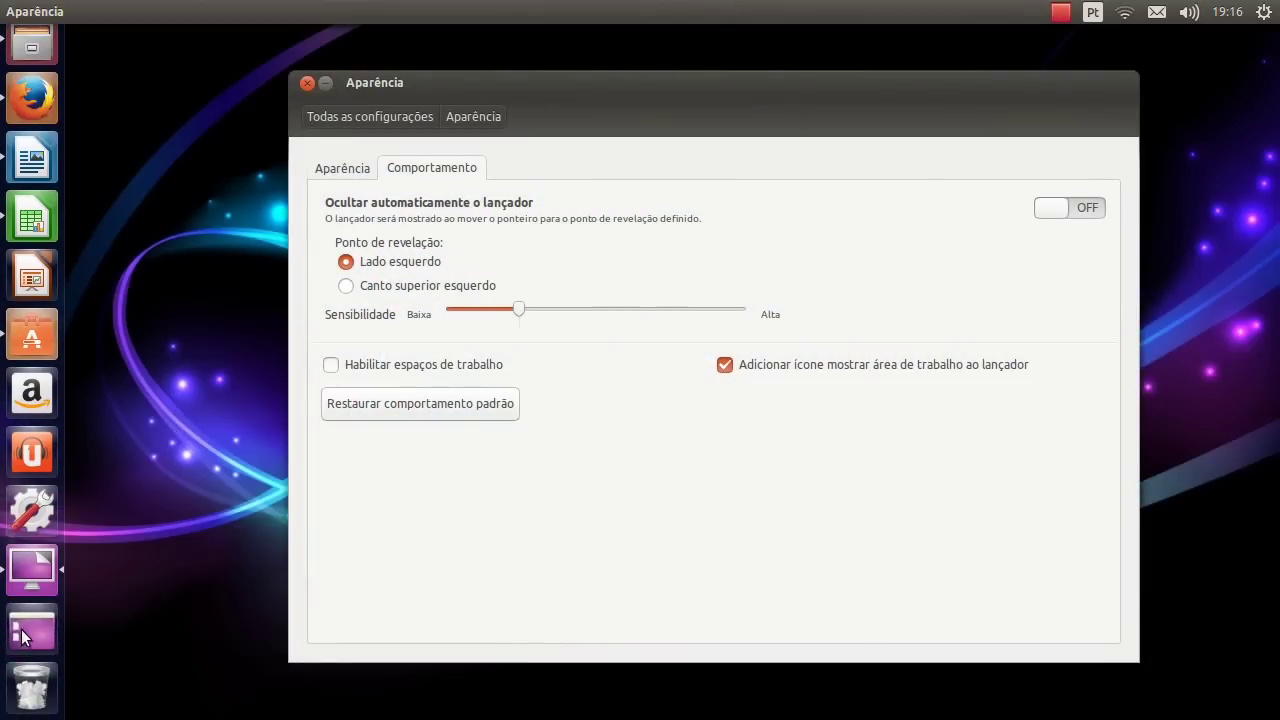
click(44, 634)
click(30, 623)
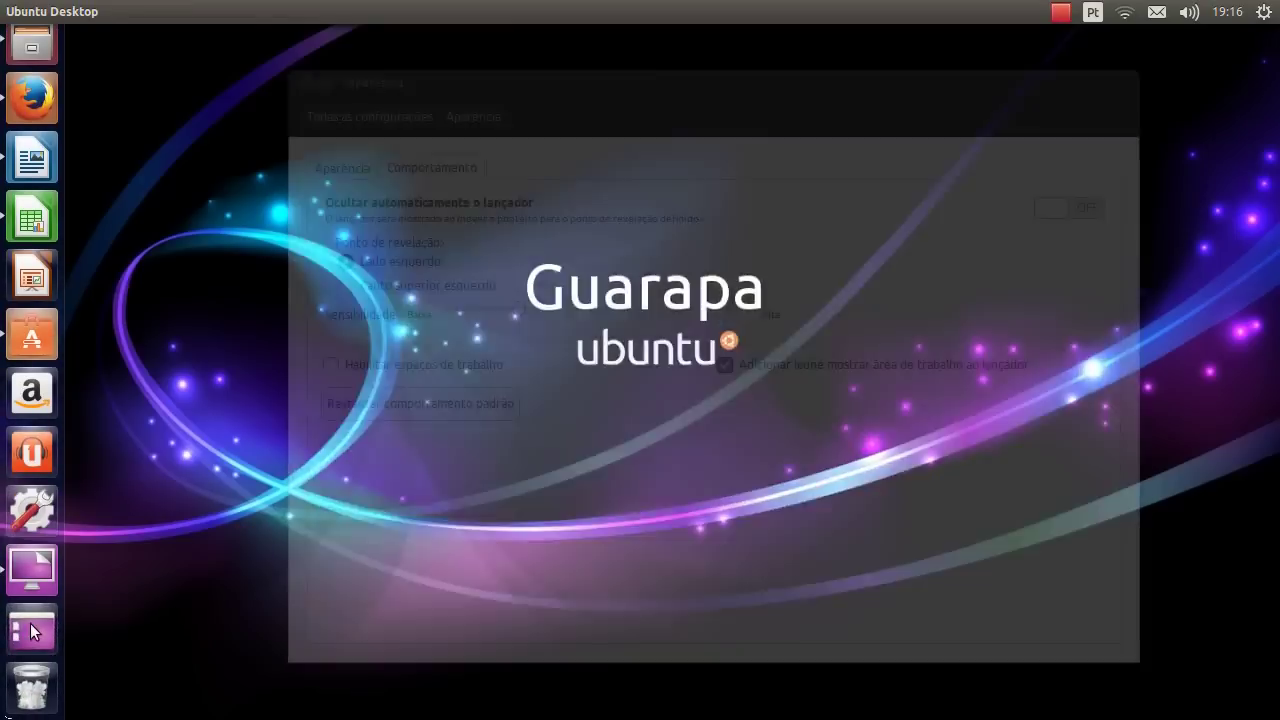
Enable Habilitar espaços de trabalho, and switch to the upper-right workspace and back to the first one
click(437, 371)
click(28, 630)
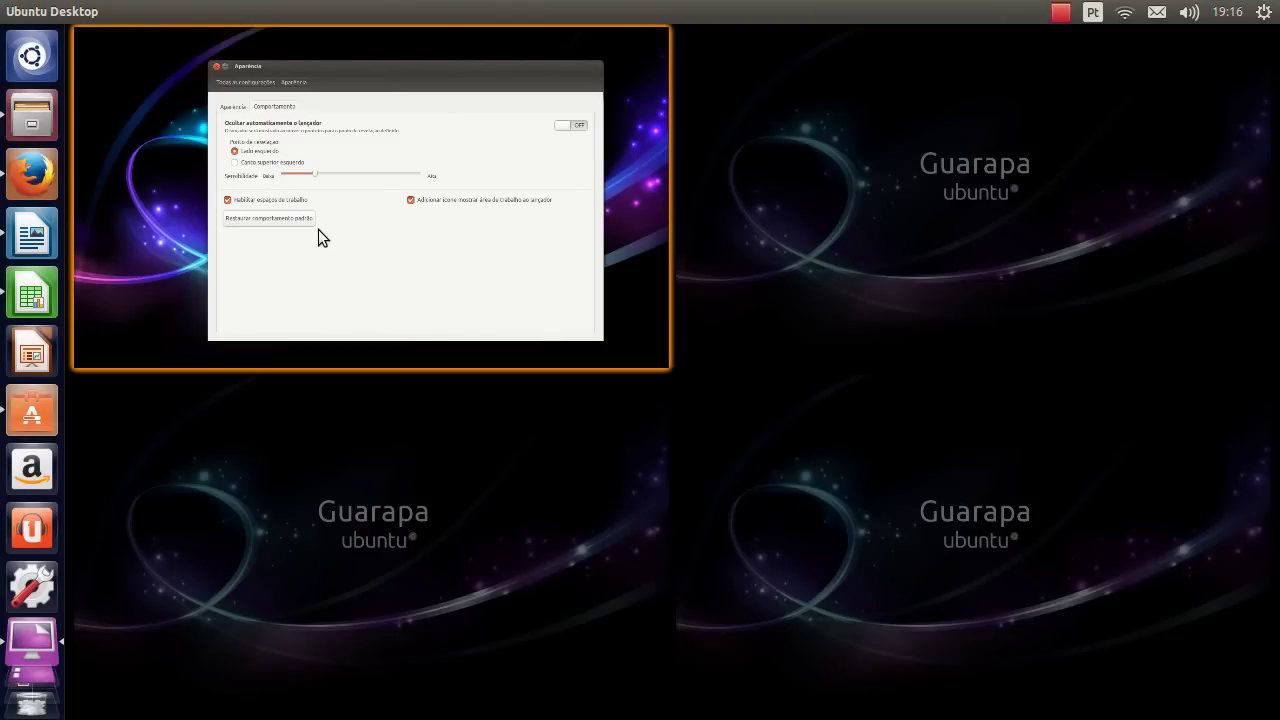
click(800, 222)
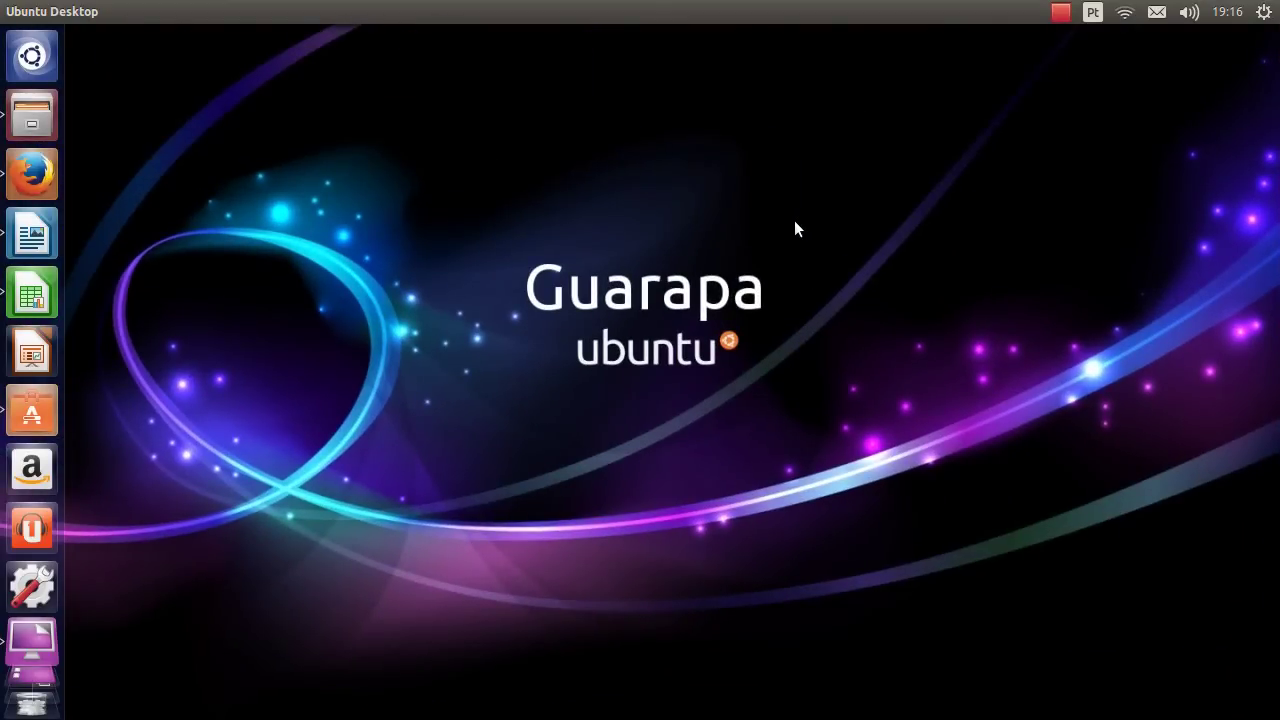
click(22, 635)
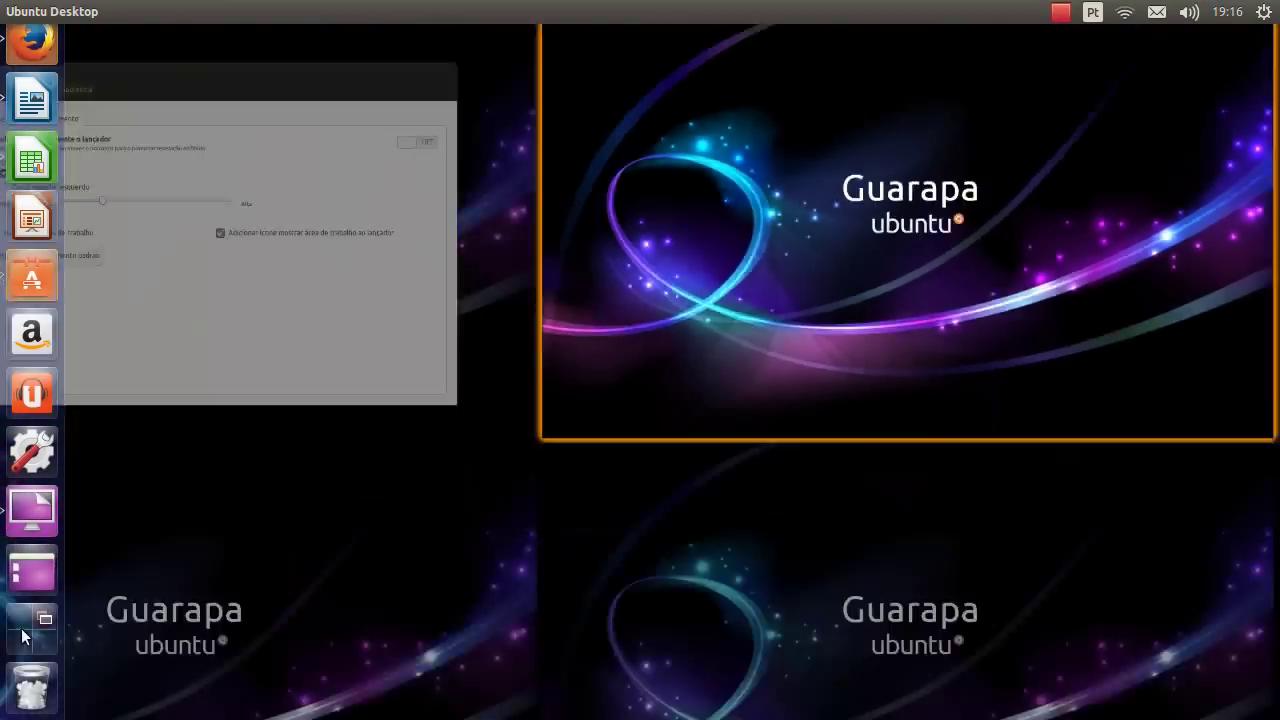
click(426, 272)
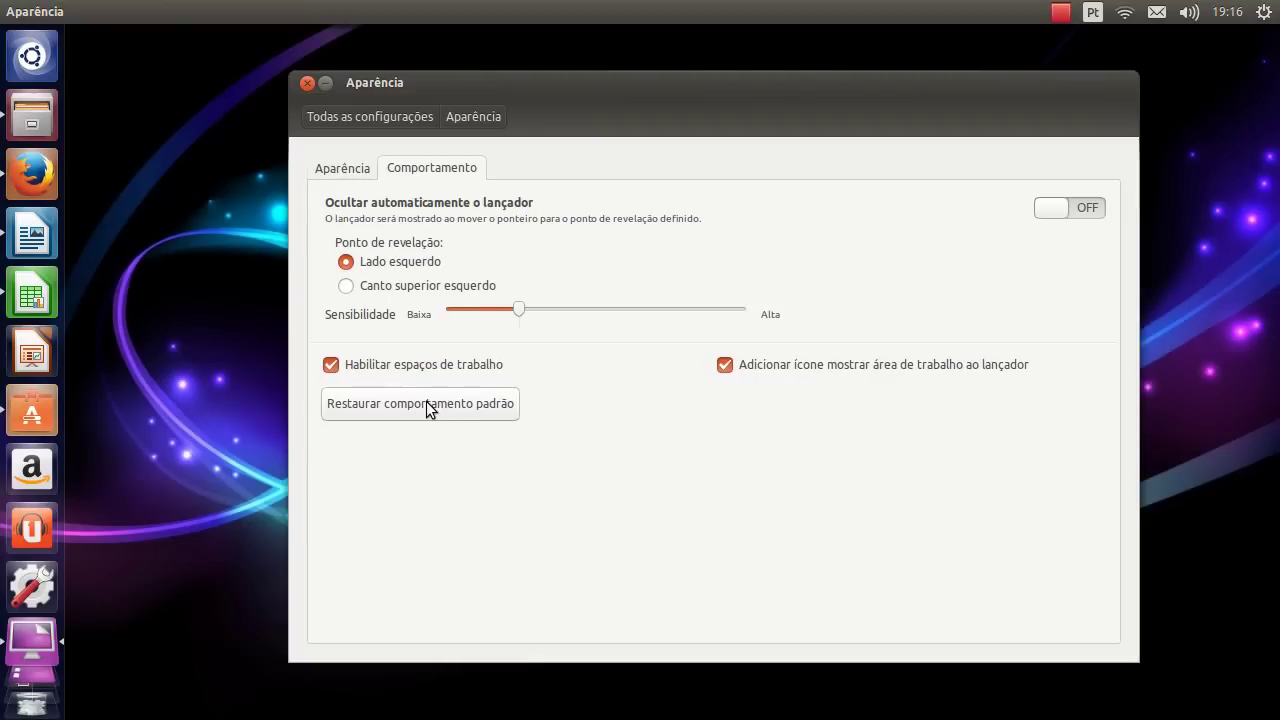
With the Aparência window closed, create a desktop folder named with the owner's username and place it in the upper-right corner
click(308, 84)
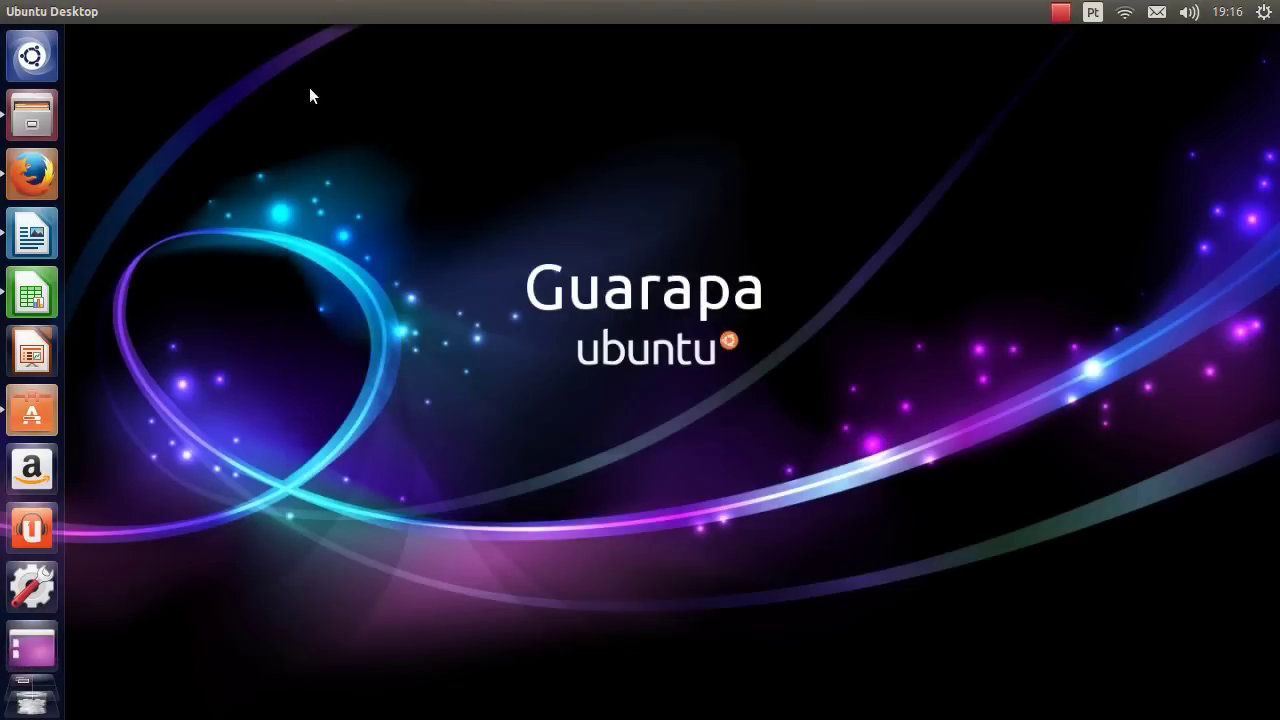
right_click(527, 320)
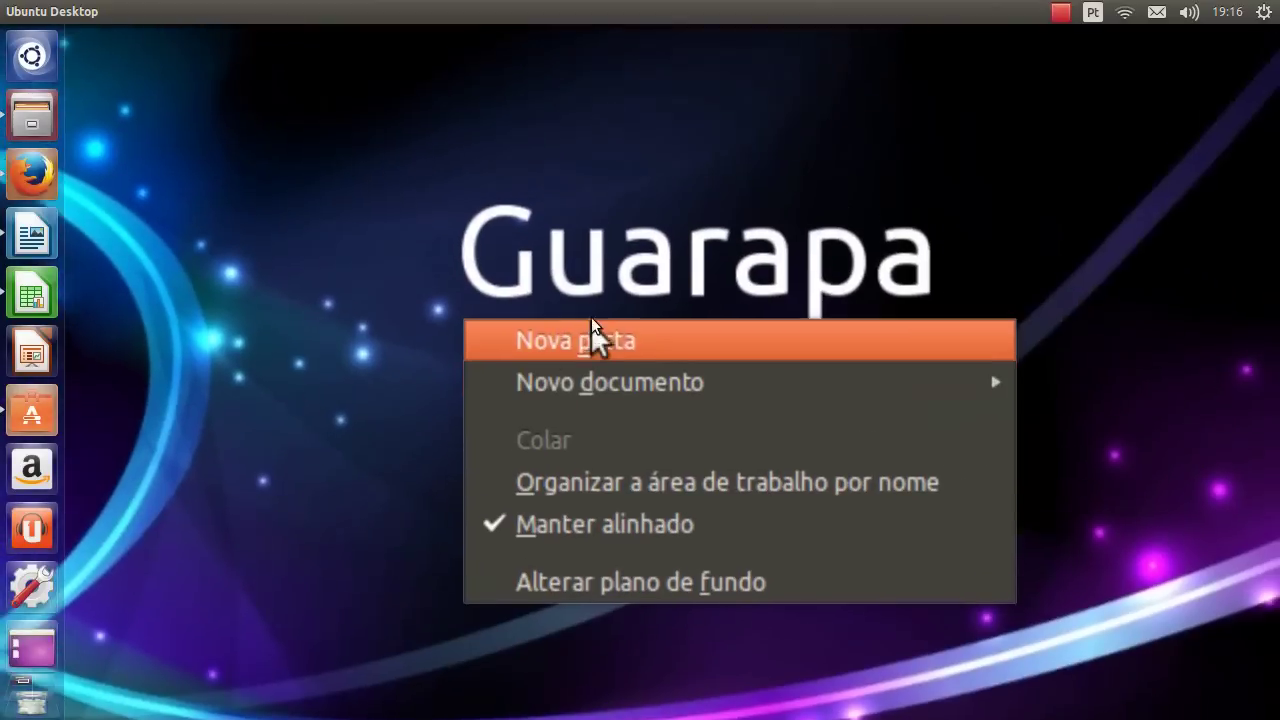
click(591, 320)
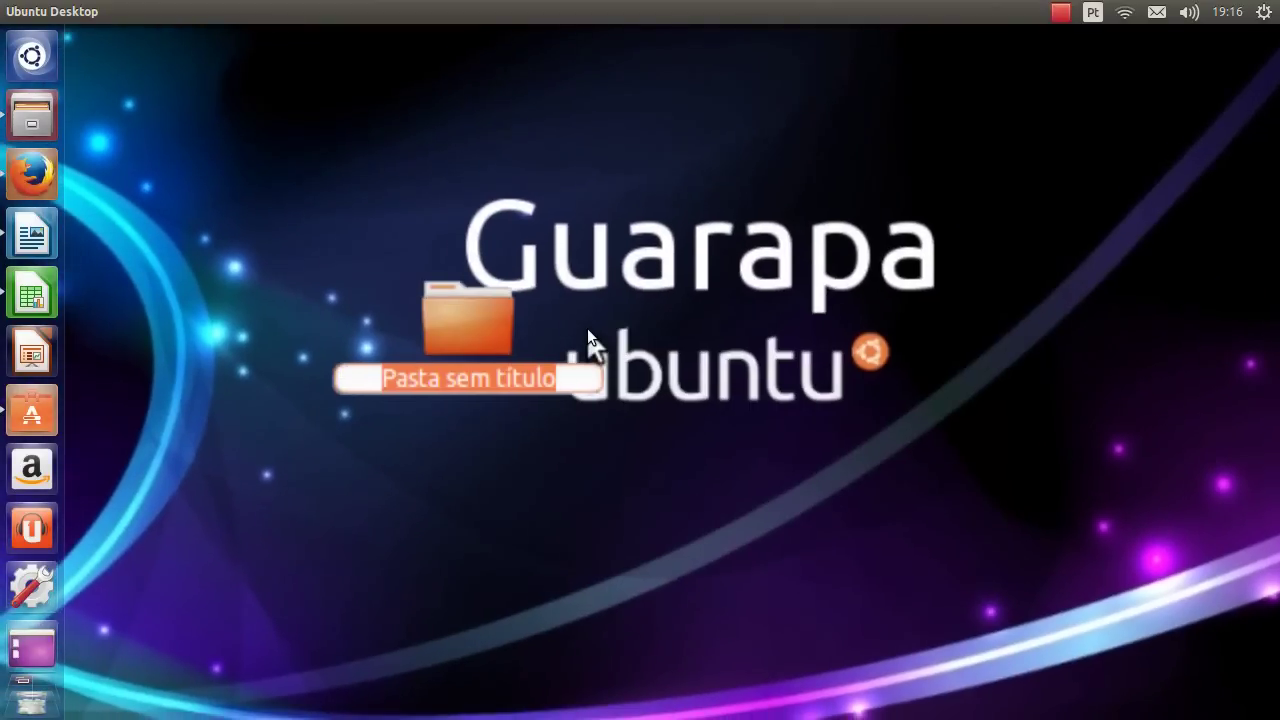
text(rafaelg)
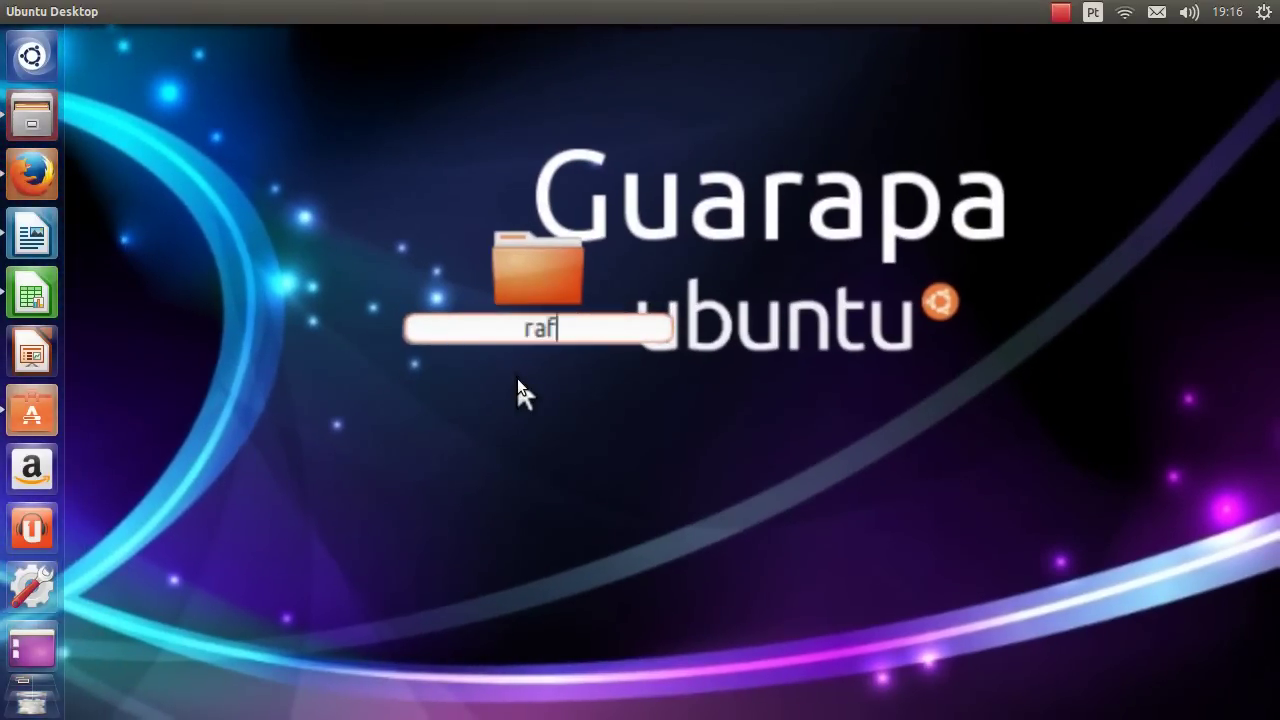
text(uarapa)
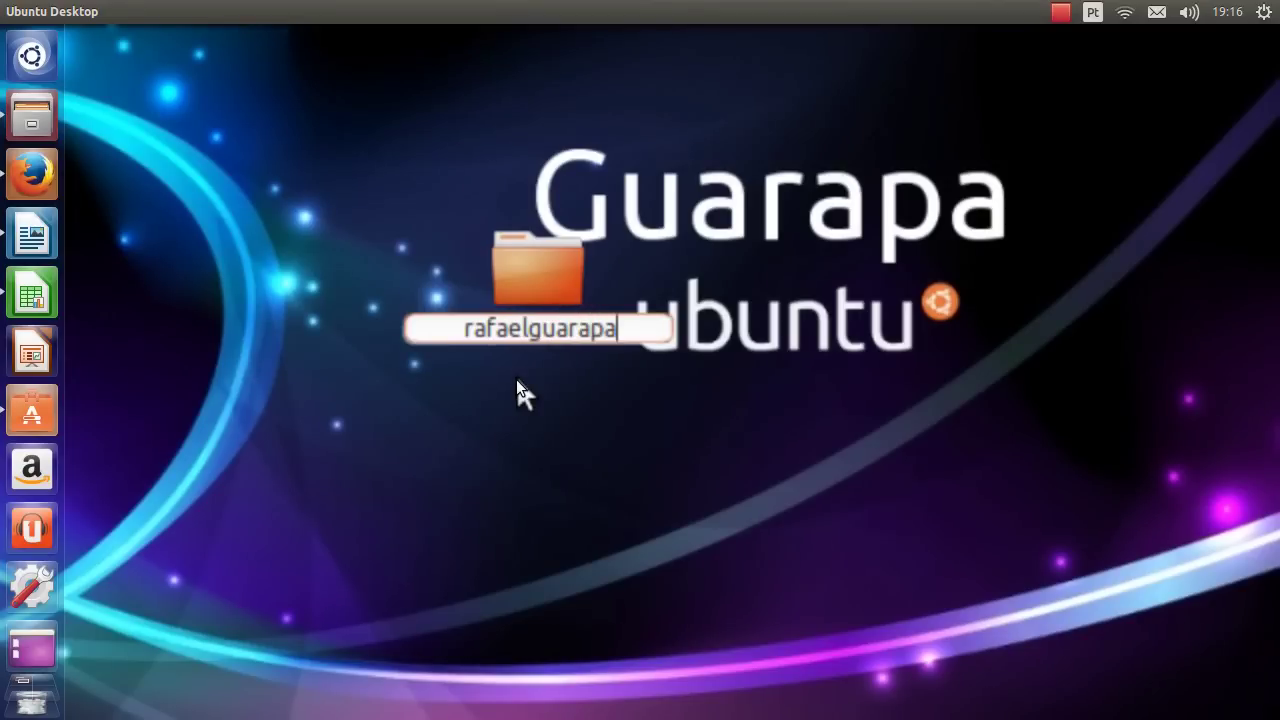
key(Return)
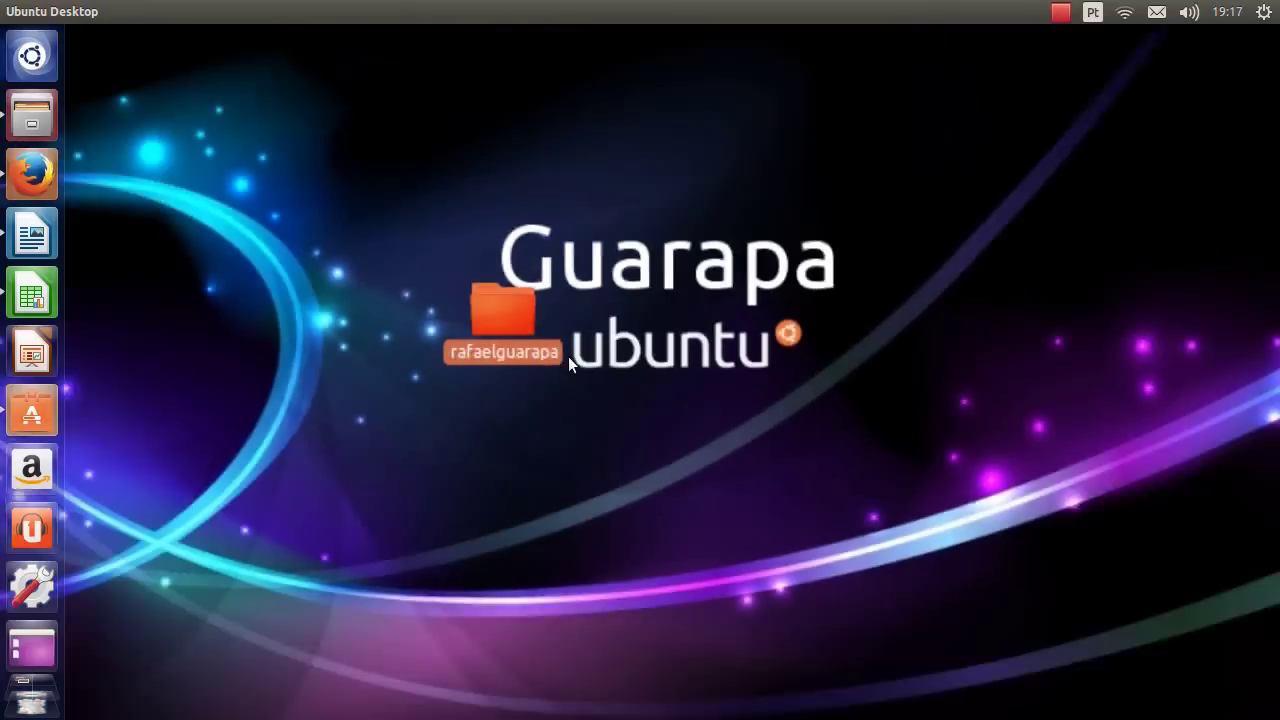
drag(550, 345, 1200, 68)
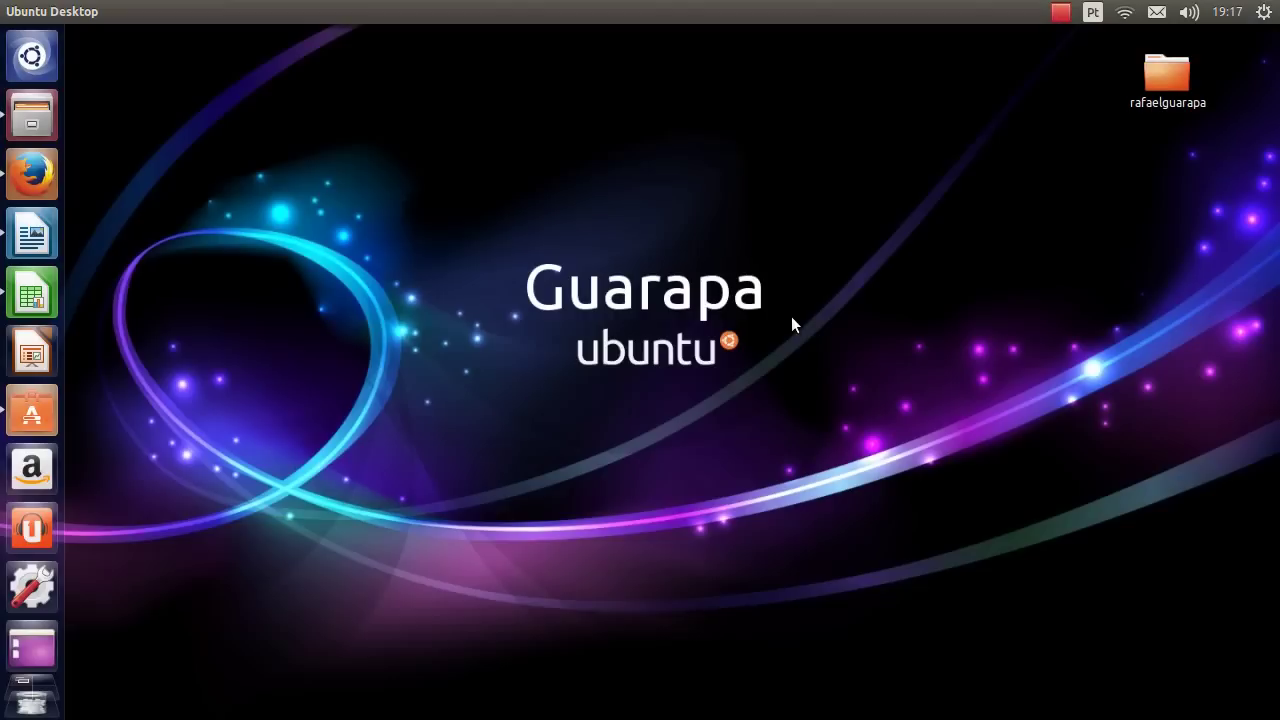
Create an empty document on the desktop and place it below and beside the folder in the upper-right corner
right_click(649, 258)
mouse_move(668, 283)
click(1013, 288)
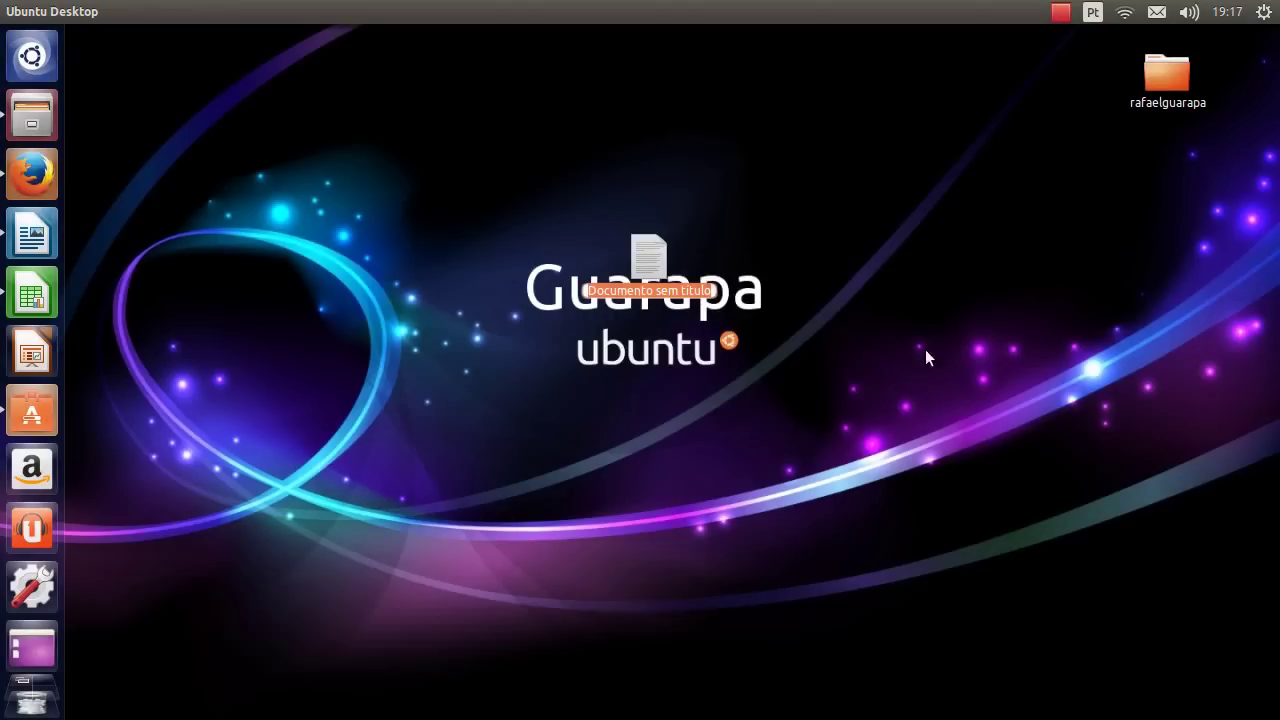
right_click(703, 330)
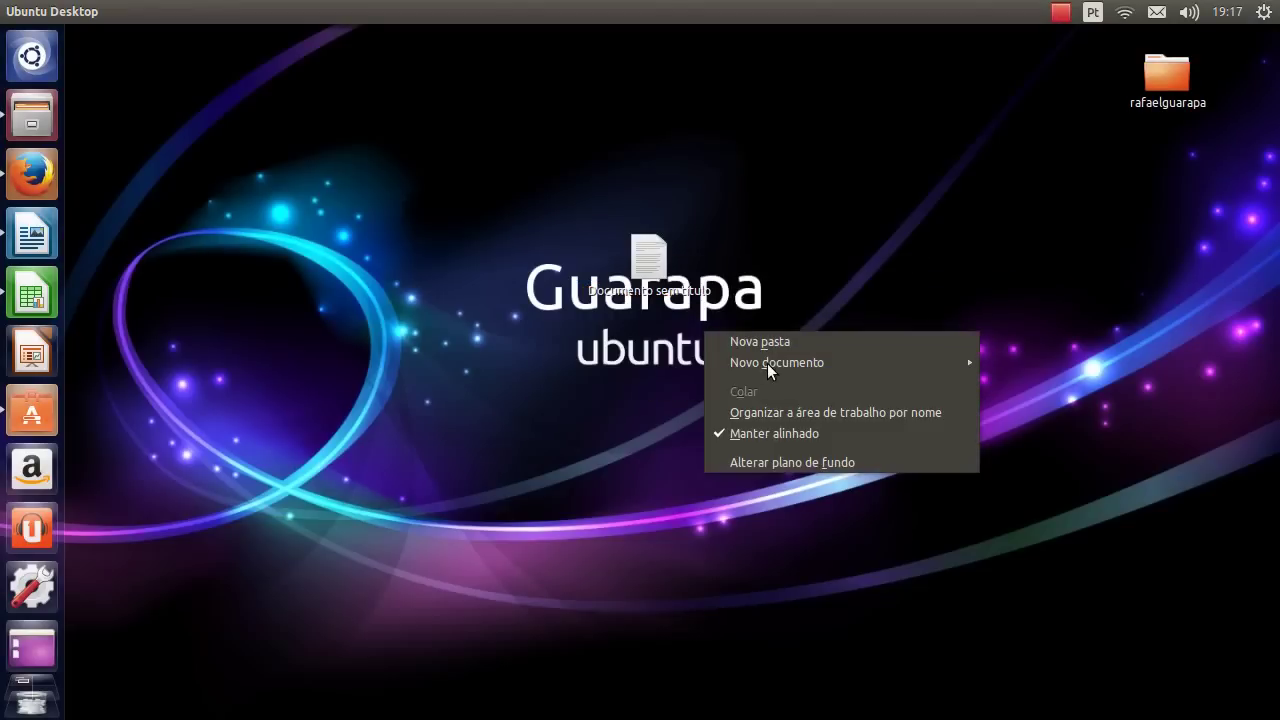
mouse_move(769, 363)
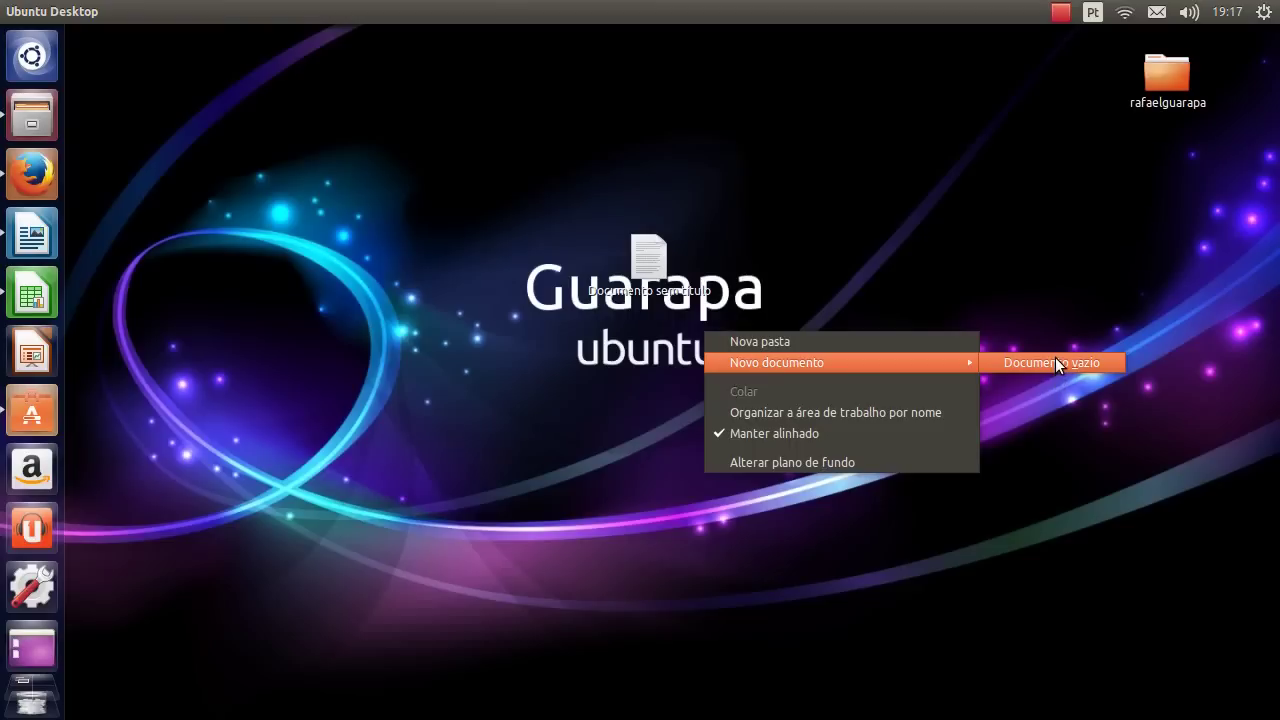
click(960, 194)
drag(665, 255, 1044, 150)
Open the new document in gedit, write "anotações da vídeo aula", save it and close the editor
double_click(1002, 148)
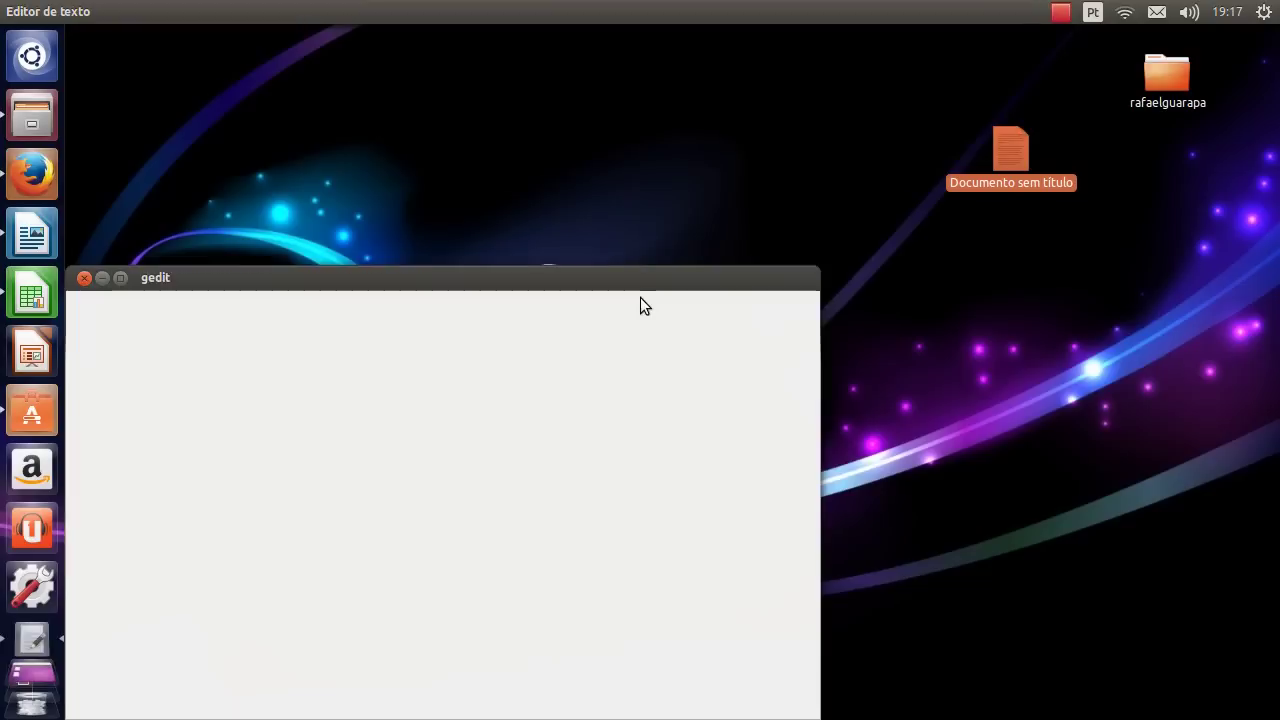
drag(563, 264, 673, 221)
scroll(211, 346, up, 3)
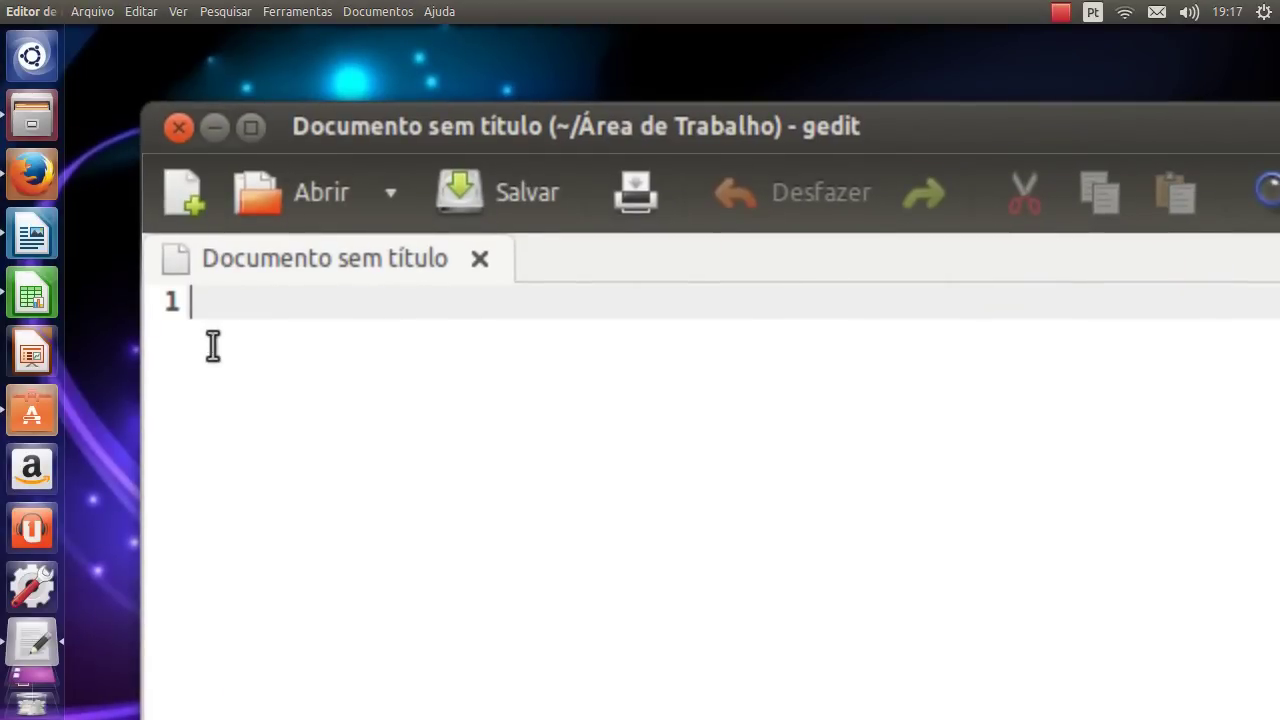
text(anotações)
scroll(211, 344, down, 3)
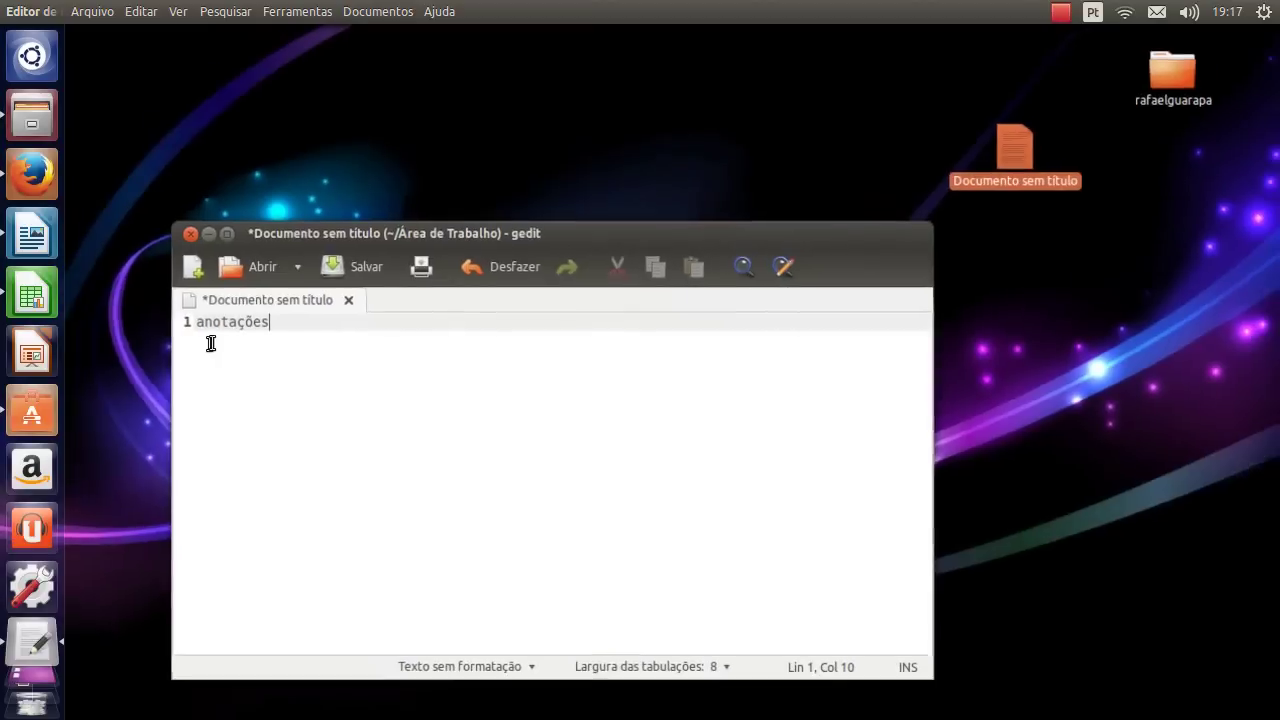
text(da vídeo aula)
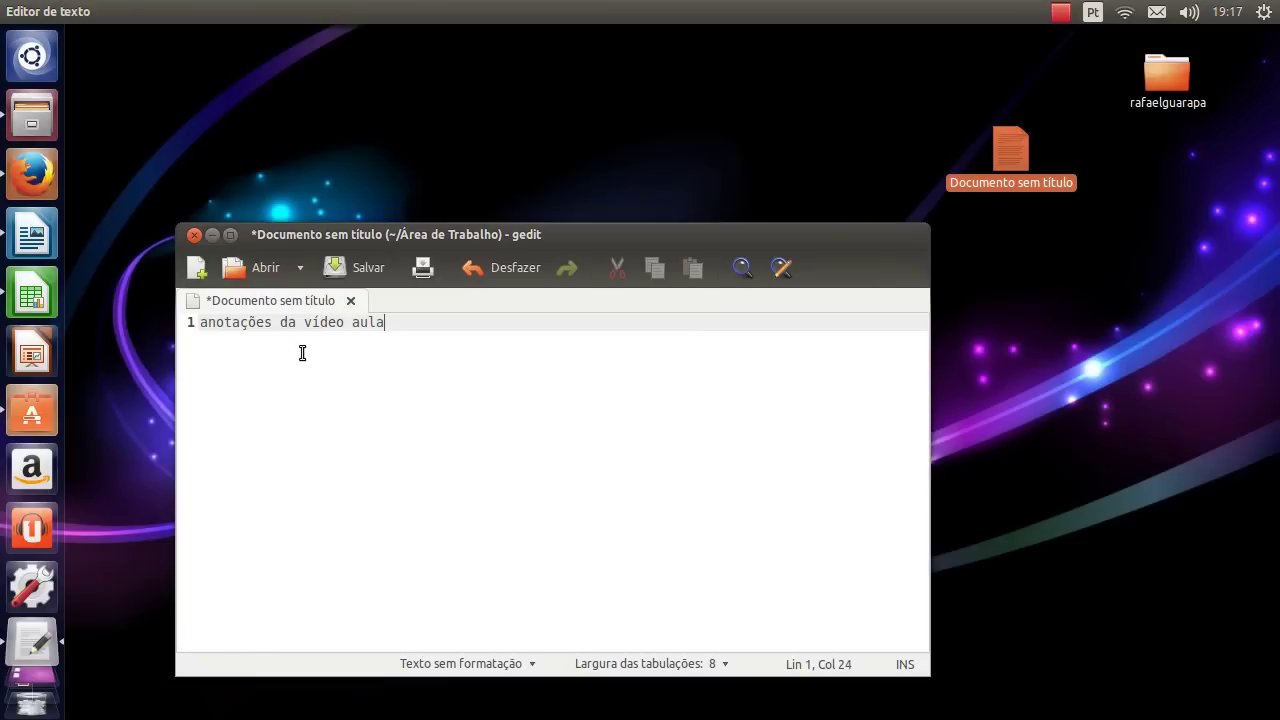
click(356, 266)
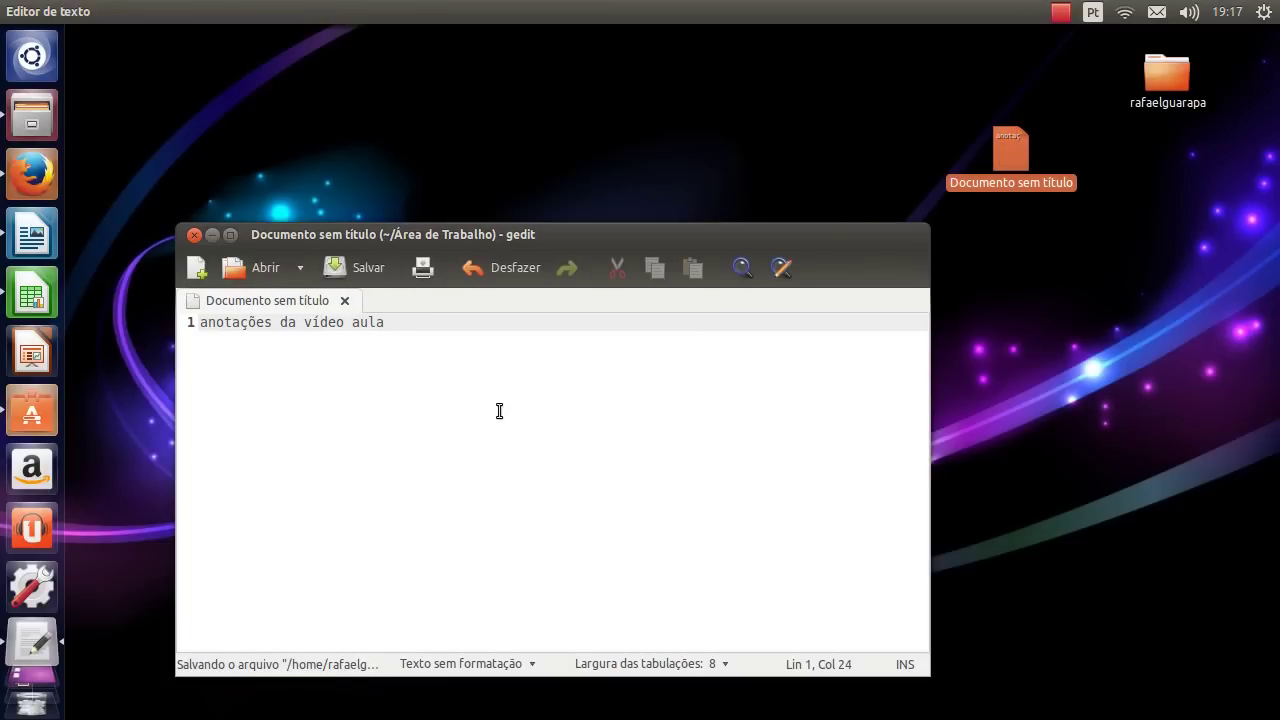
click(194, 235)
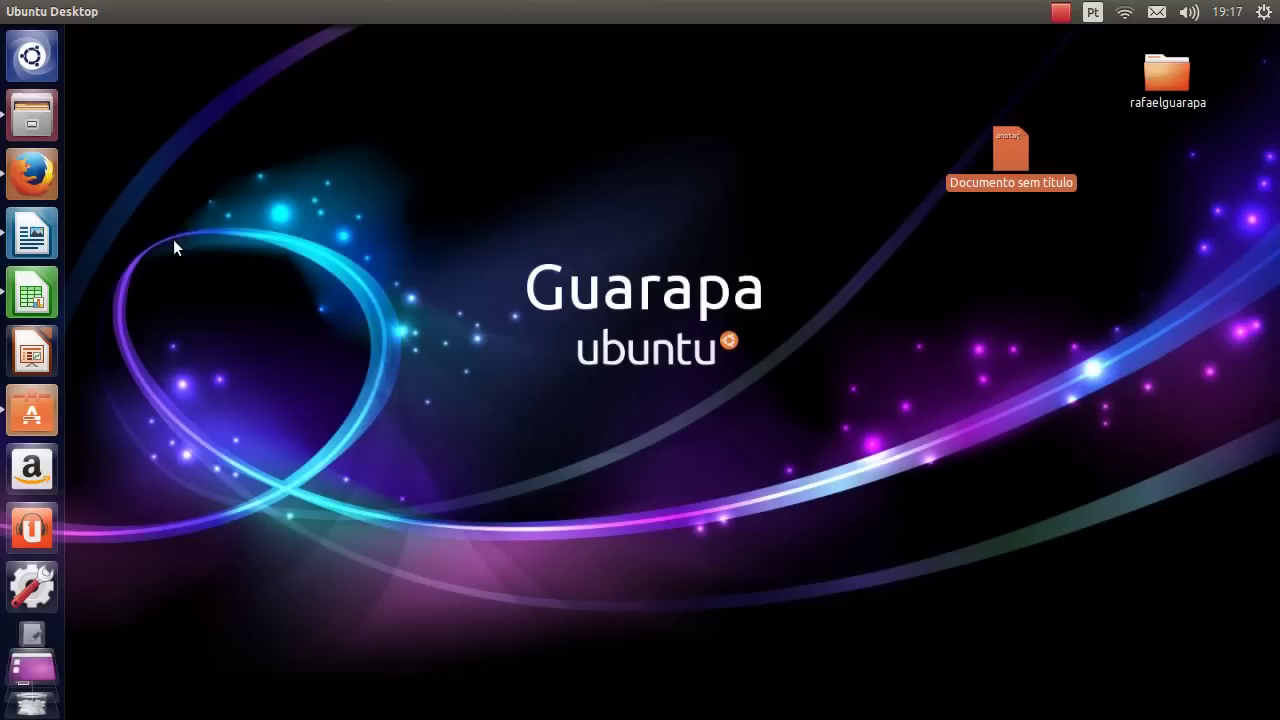
Move the document into the desktop folder, and open that folder in a window near the middle of the desktop
drag(1002, 133, 1157, 75)
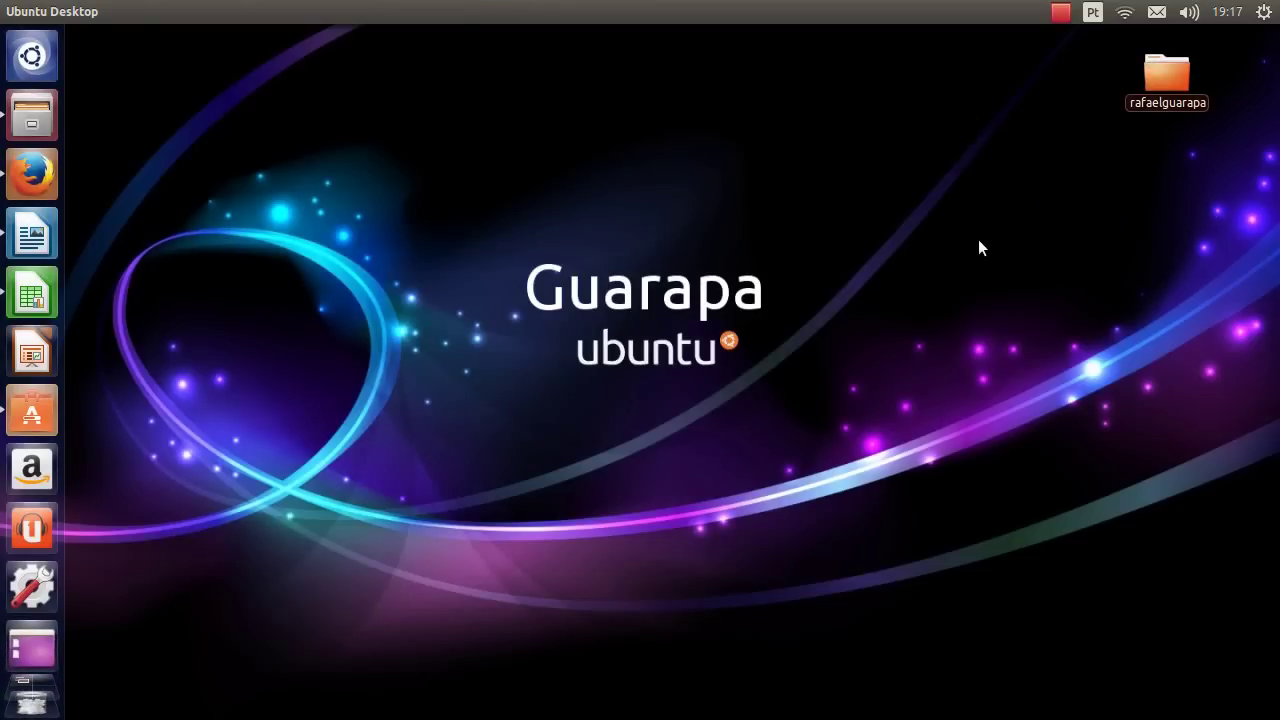
double_click(1180, 77)
drag(704, 238, 814, 194)
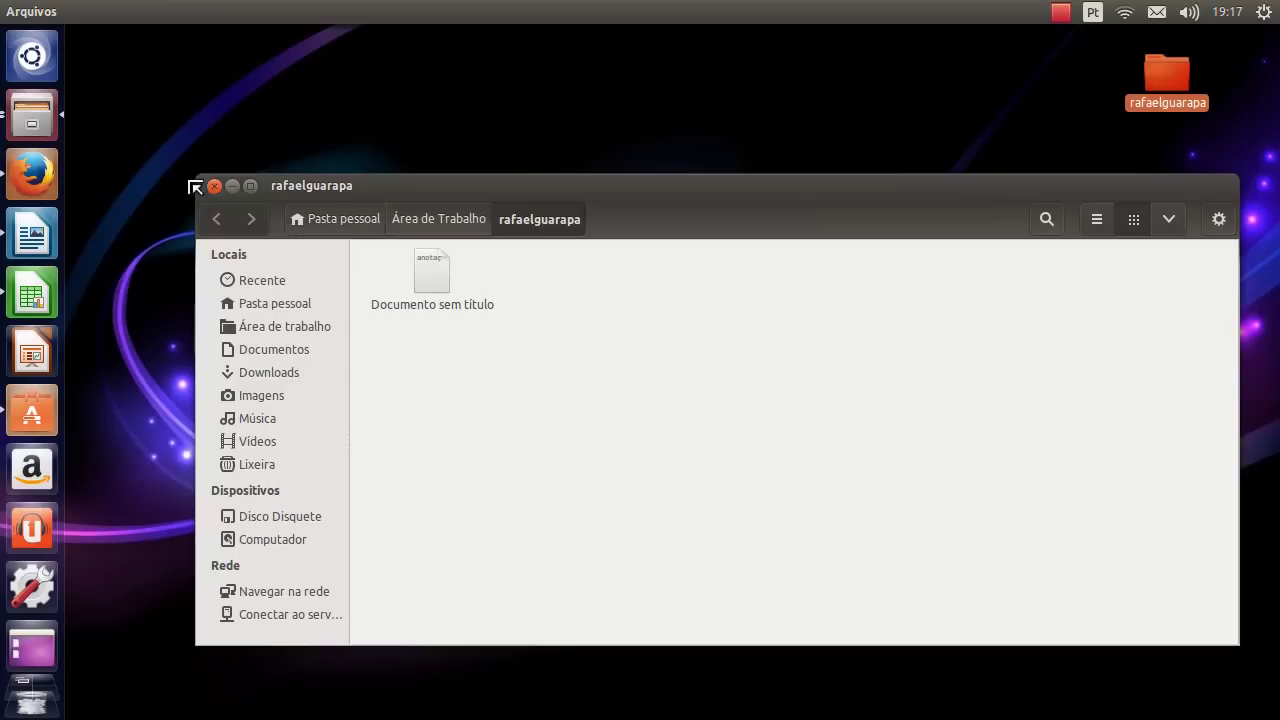
Show all open file-manager windows side by side and close the Área de Trabalho window
click(45, 114)
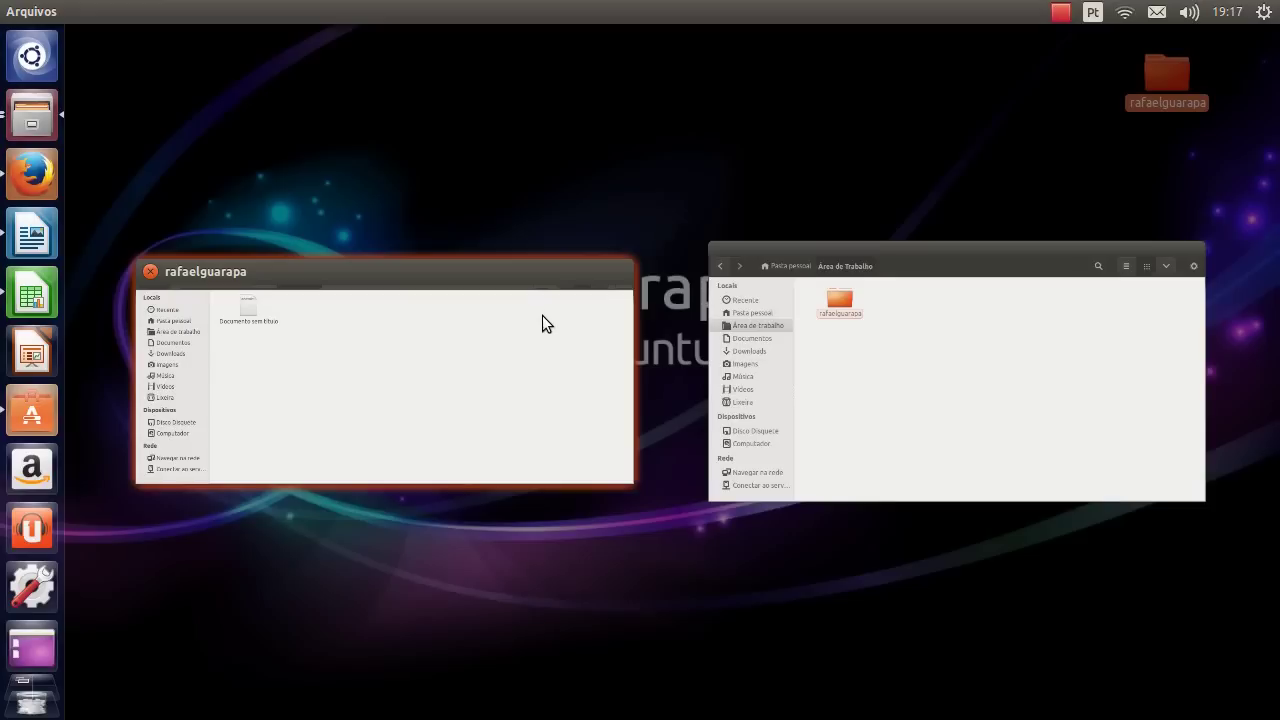
click(862, 362)
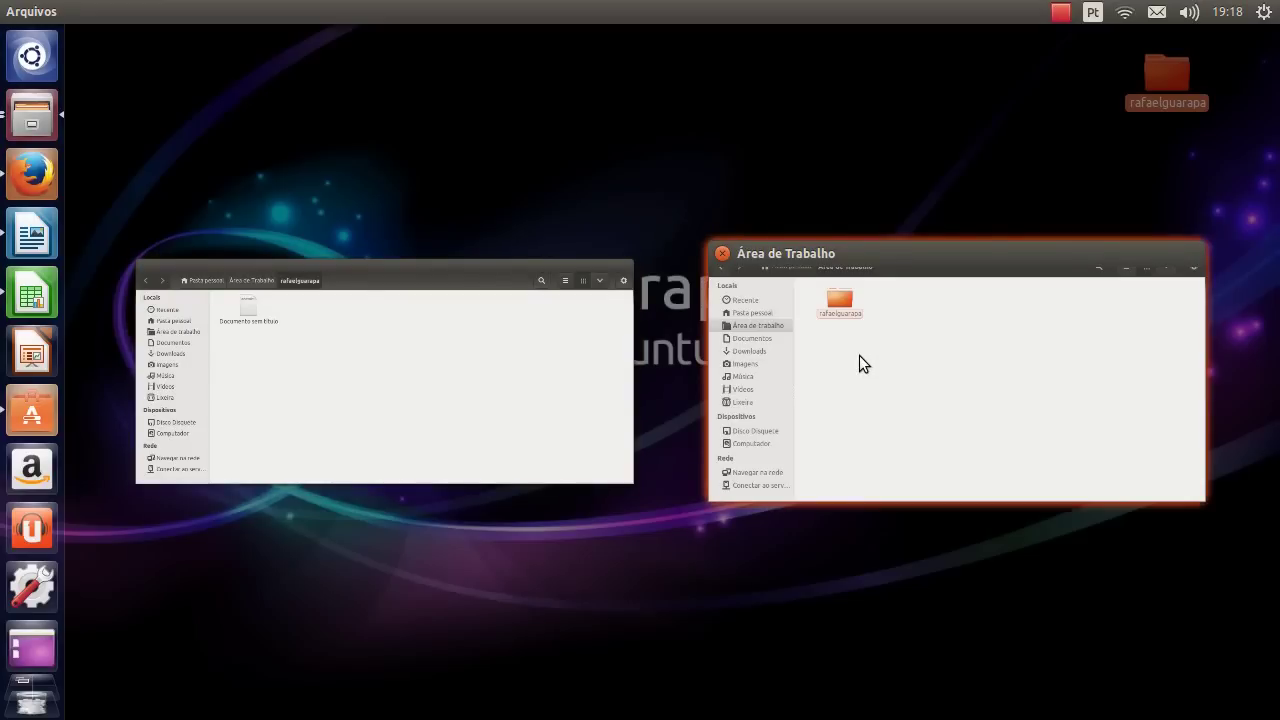
click(722, 255)
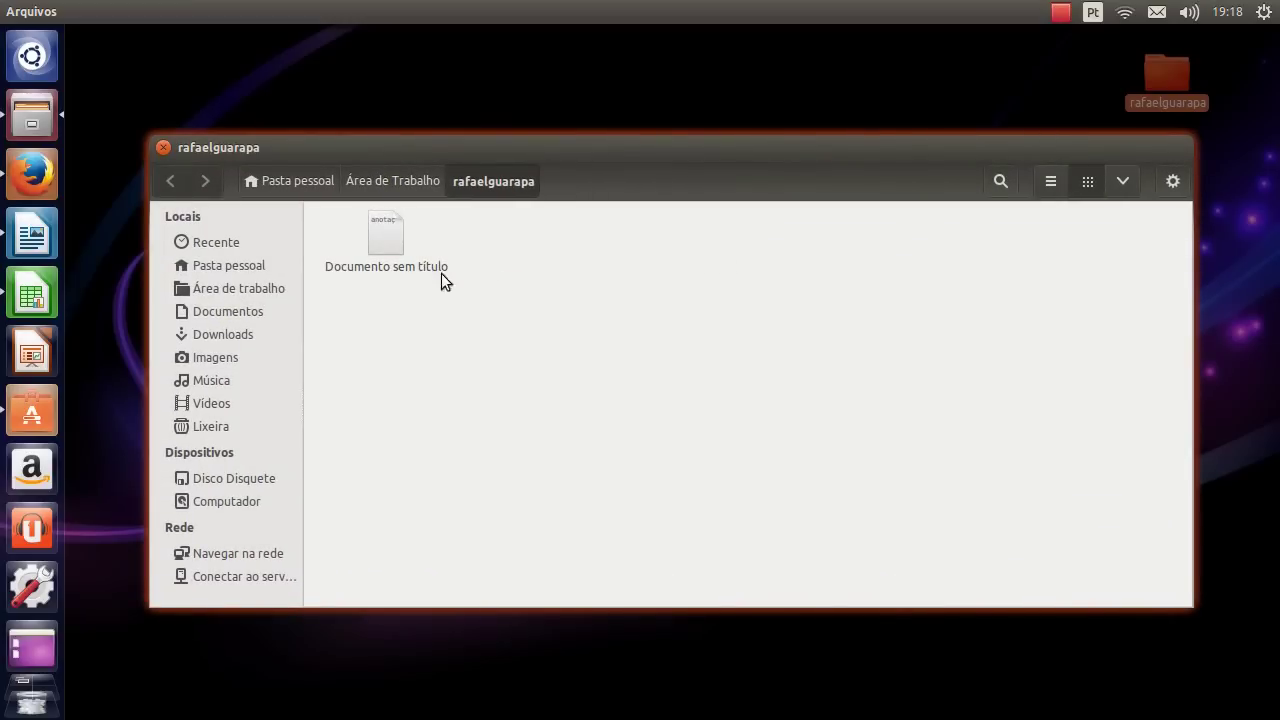
Open Documentos in a second file-manager window, and minimise both file windows
right_click(28, 122)
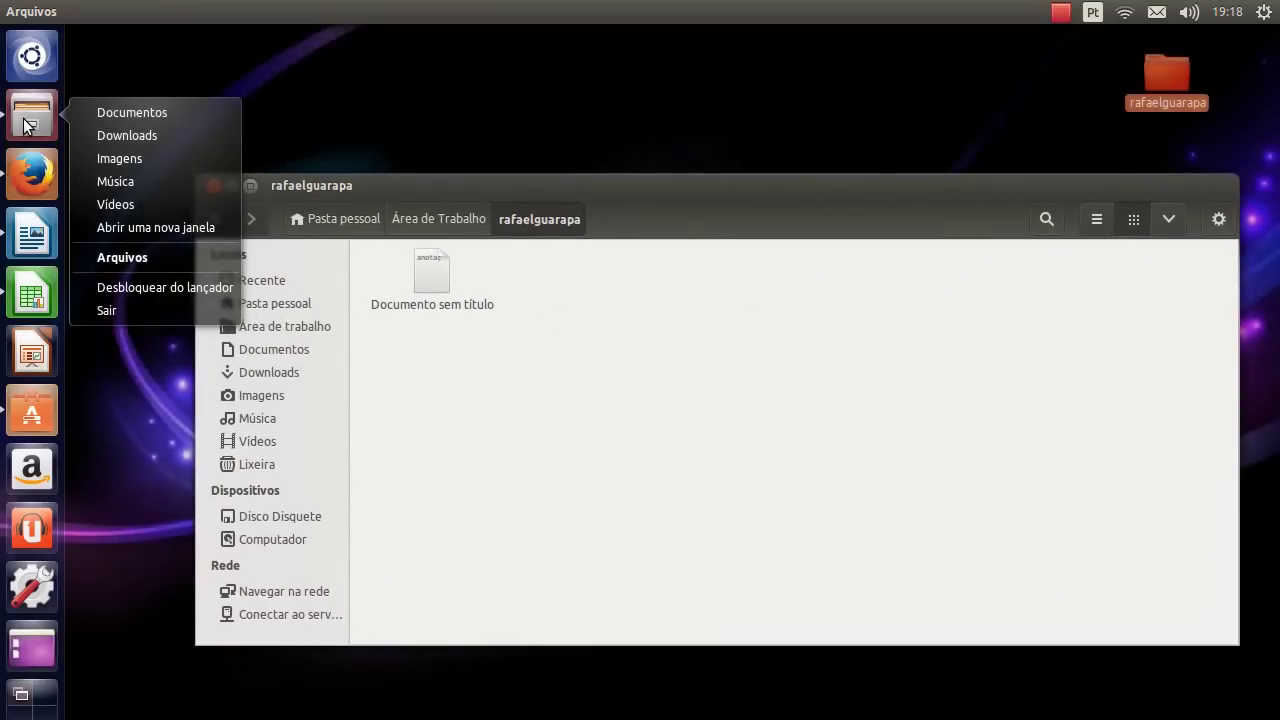
click(119, 114)
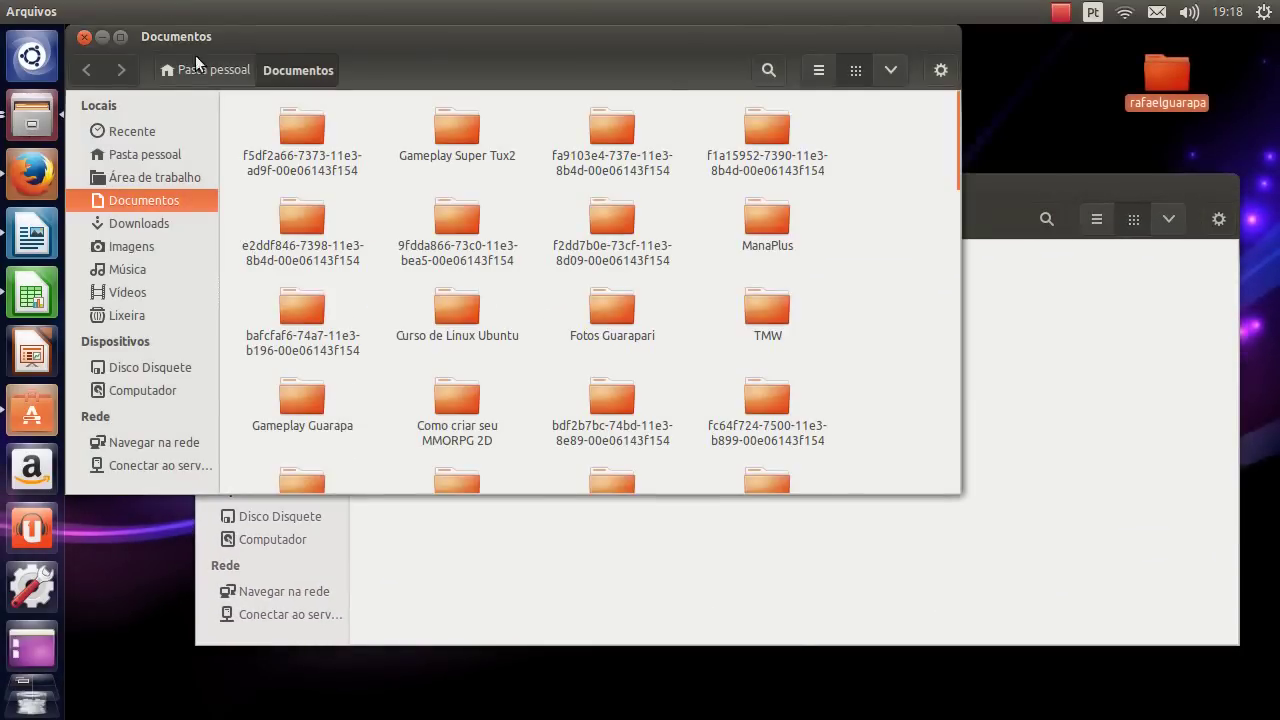
click(104, 39)
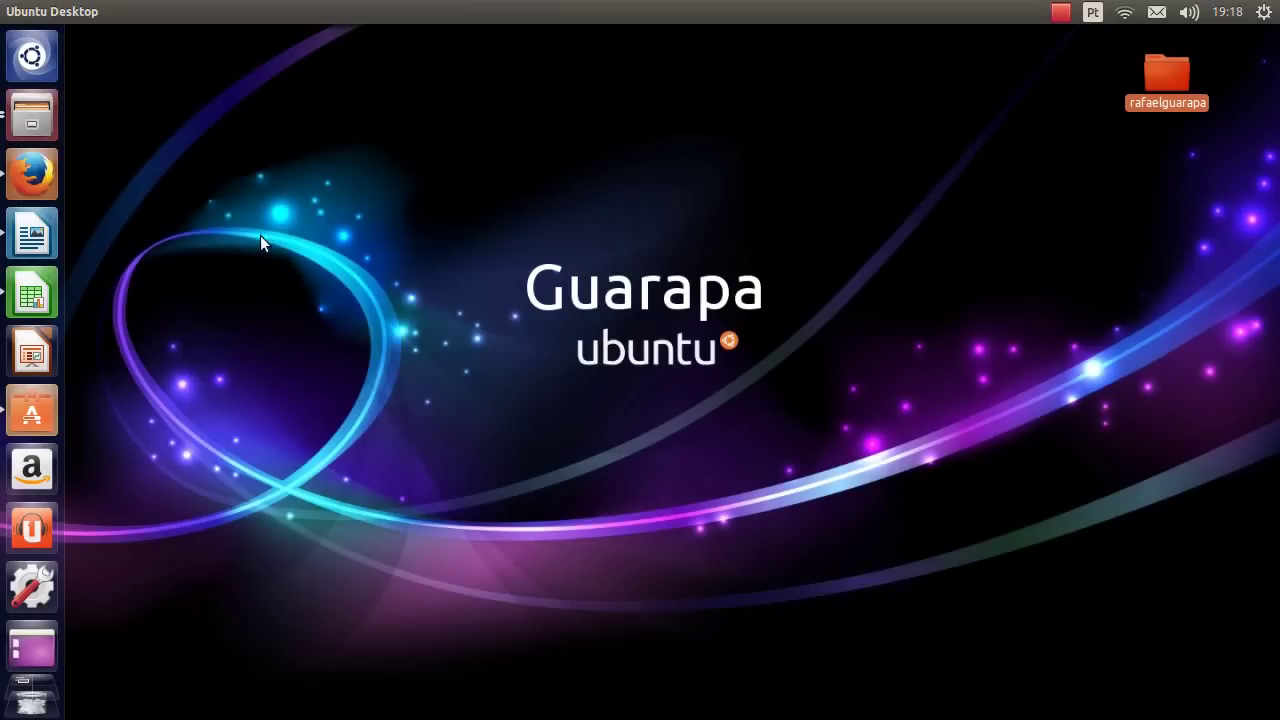
Restore the minimised file-manager windows, bring Documentos to the front and close it
click(33, 117)
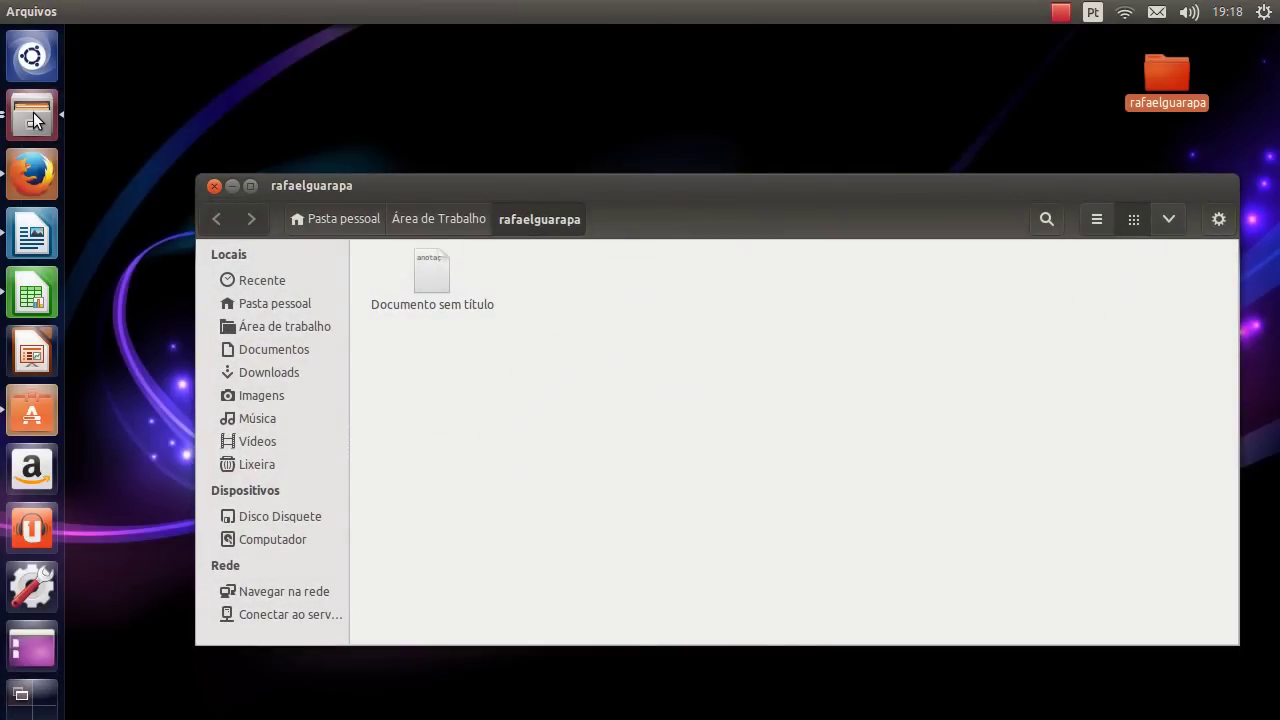
click(33, 117)
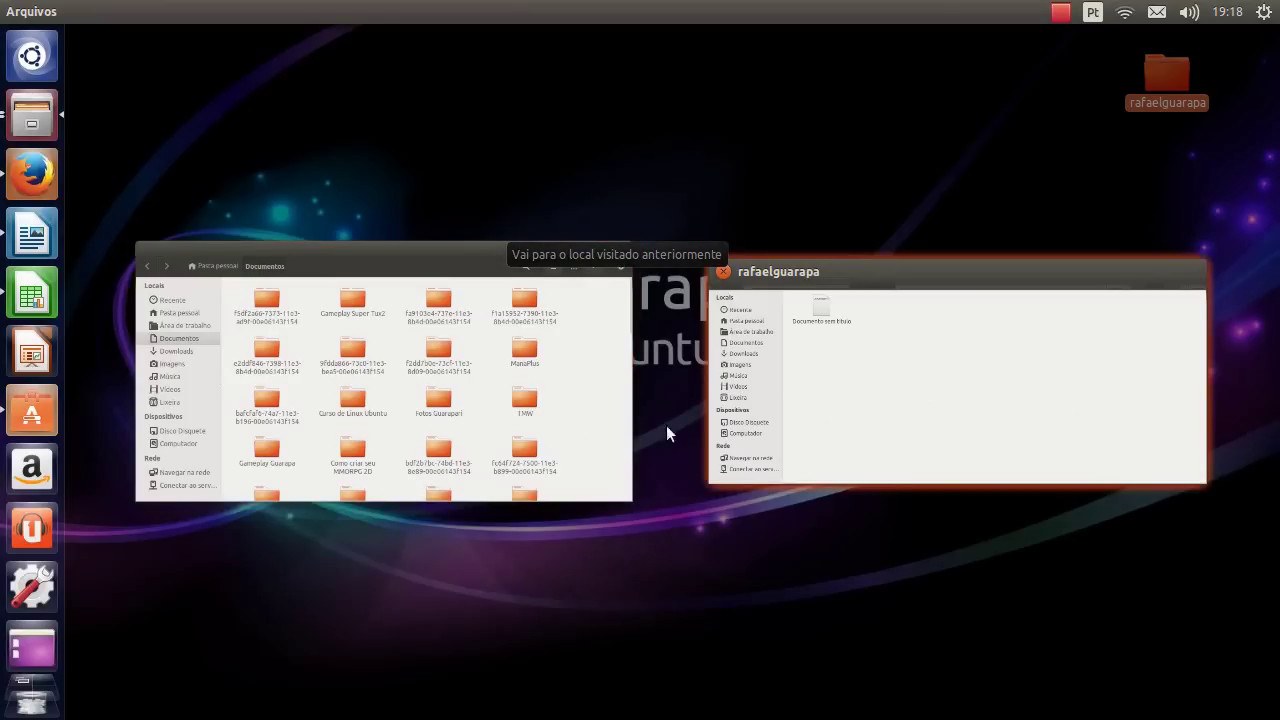
click(629, 370)
click(77, 37)
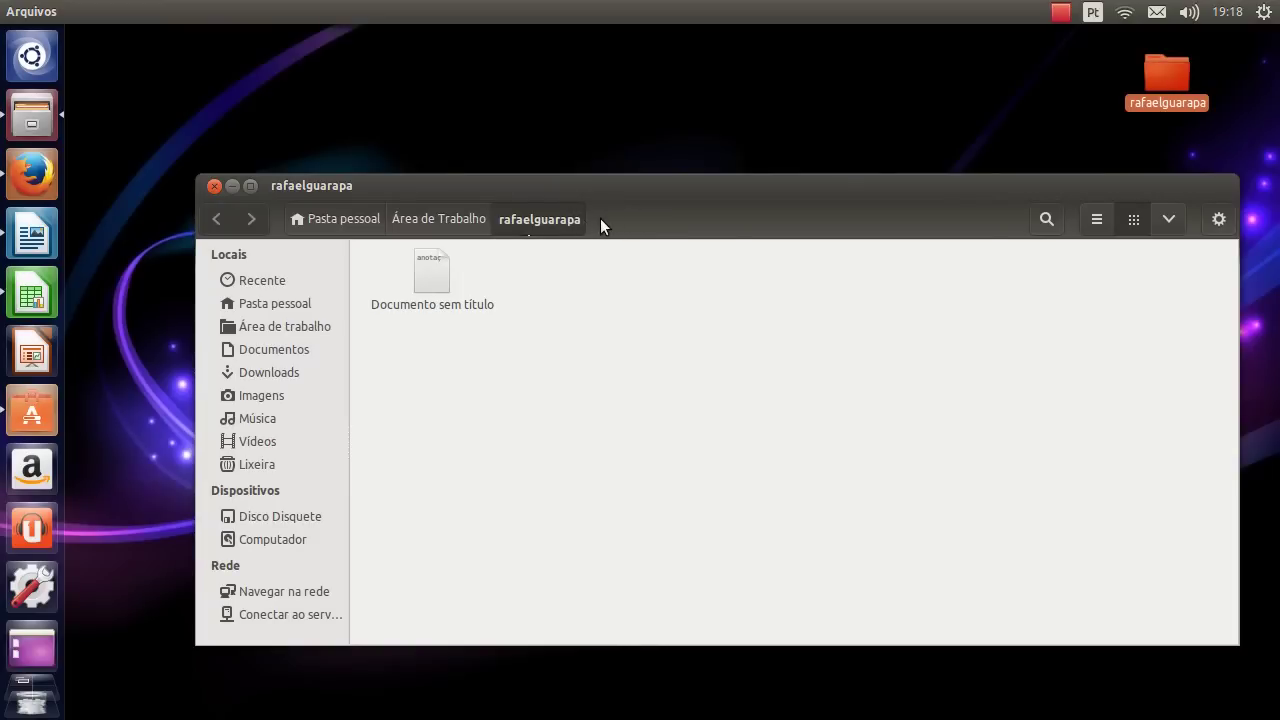
Open the current desktop folder in a new tab and switch back and forth between the two tabs
right_click(524, 221)
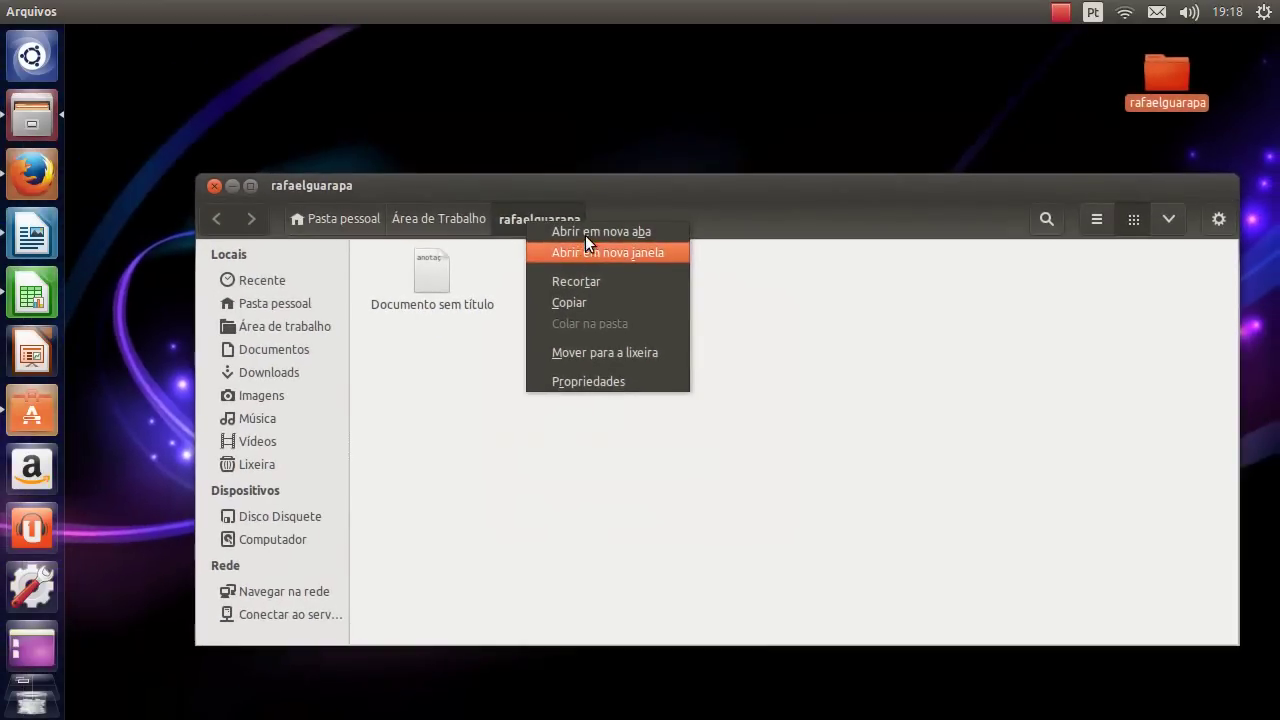
click(580, 244)
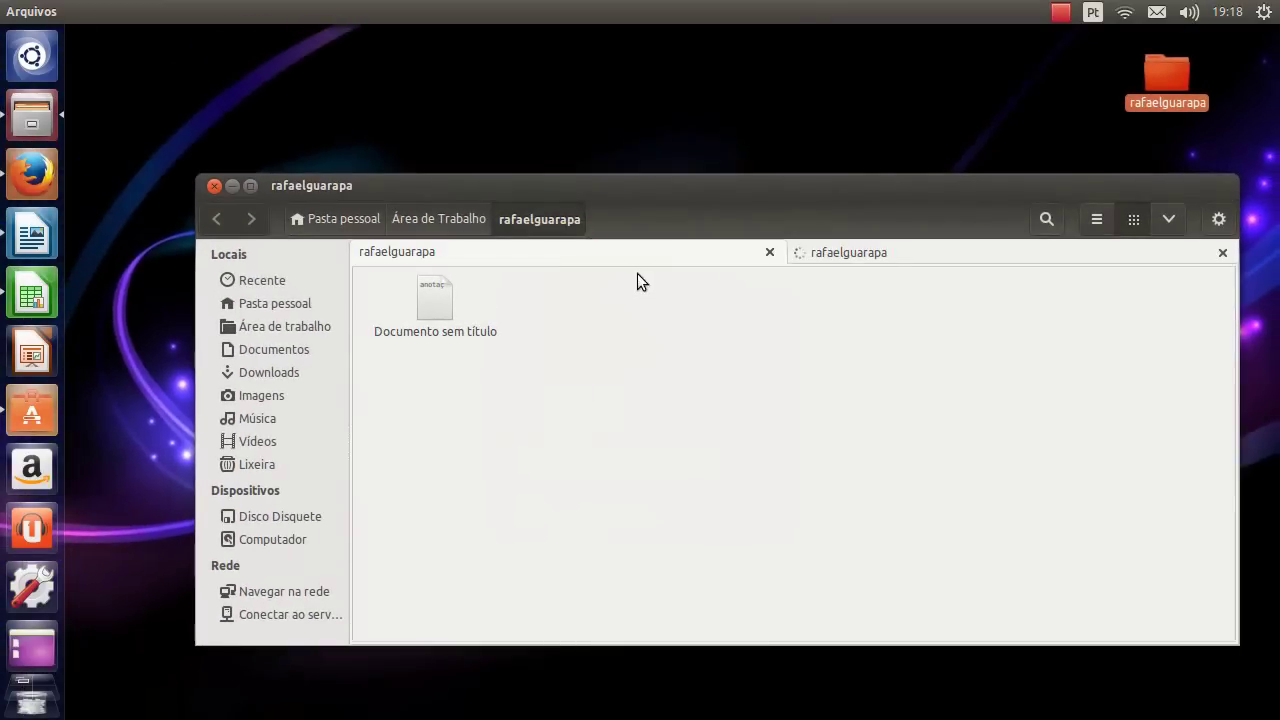
click(891, 255)
click(706, 259)
click(841, 256)
click(715, 257)
click(843, 257)
click(478, 250)
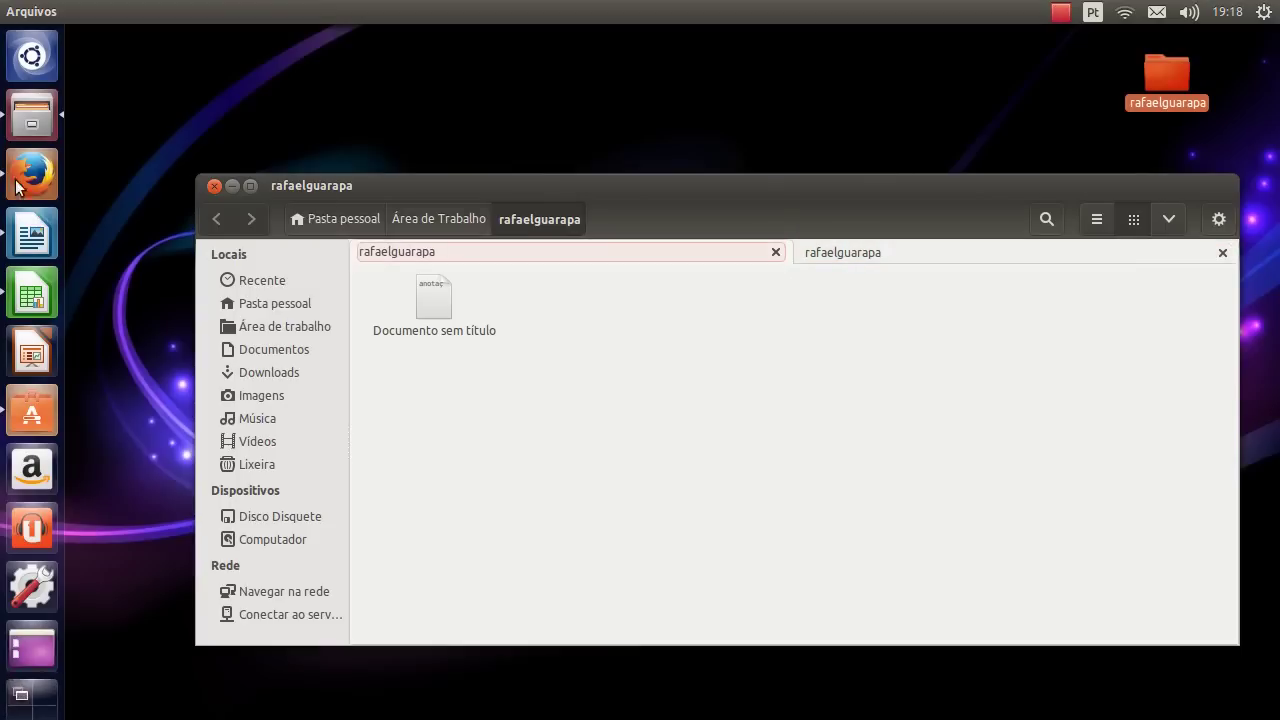
Switch to Firefox and open two new private browsing tabs beside the Google tab
click(32, 175)
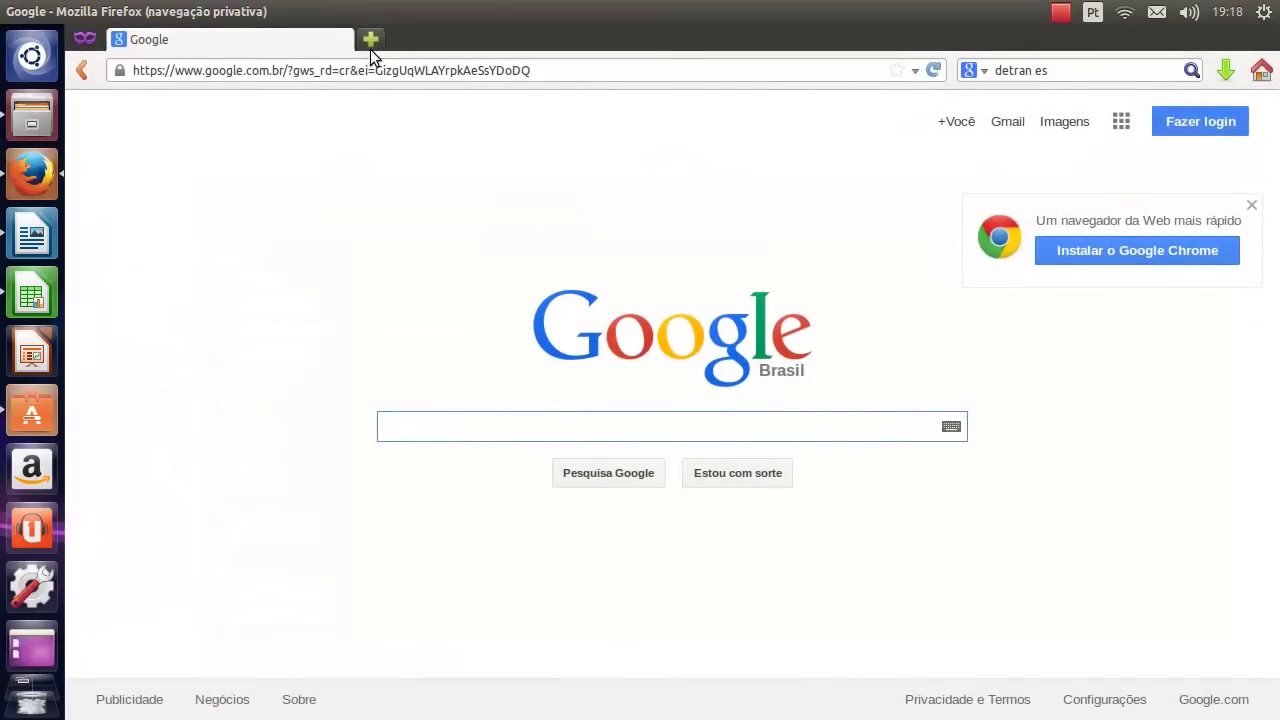
click(370, 40)
click(614, 40)
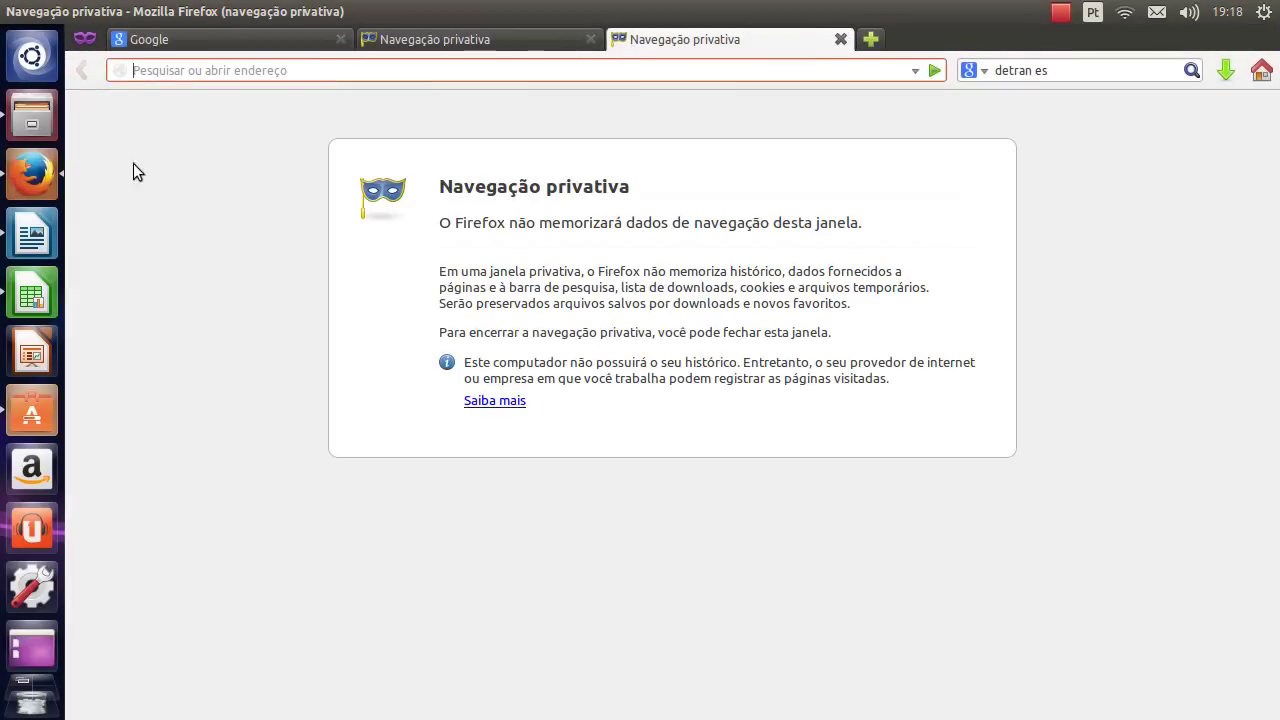
Return to the file manager and alternate between its two folder tabs, ending on the second one
click(32, 115)
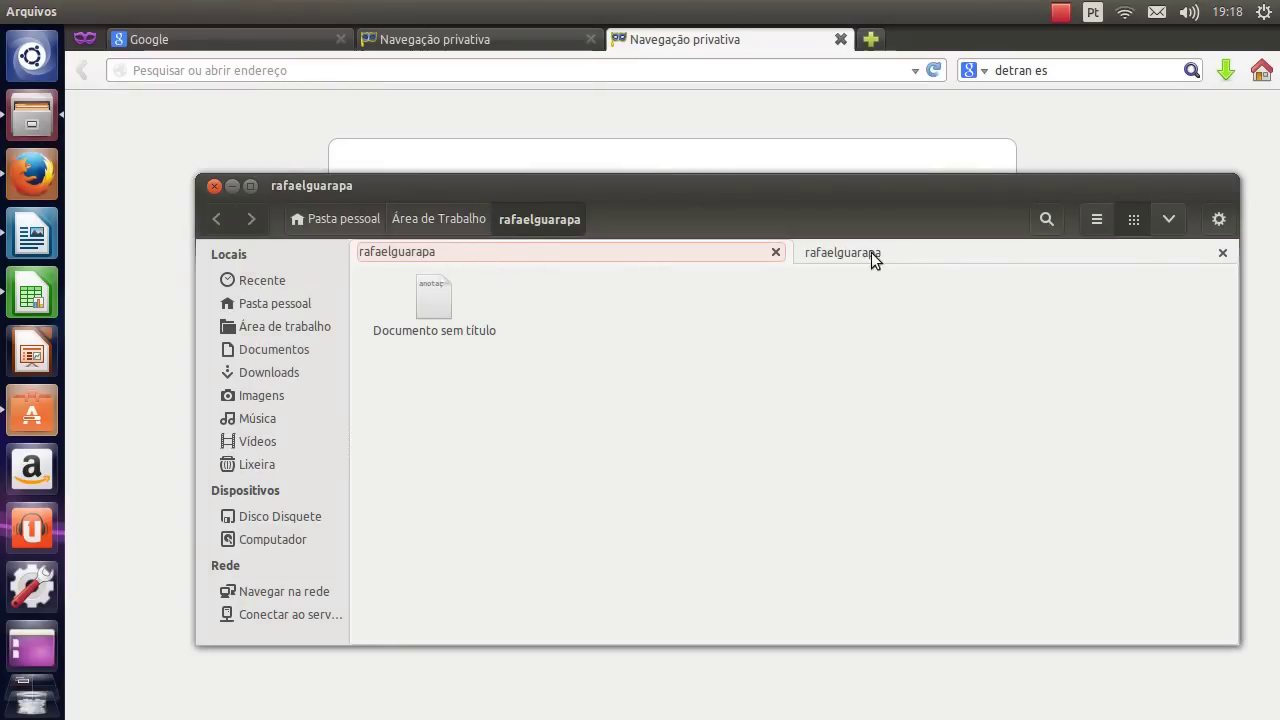
click(725, 251)
click(837, 256)
click(636, 311)
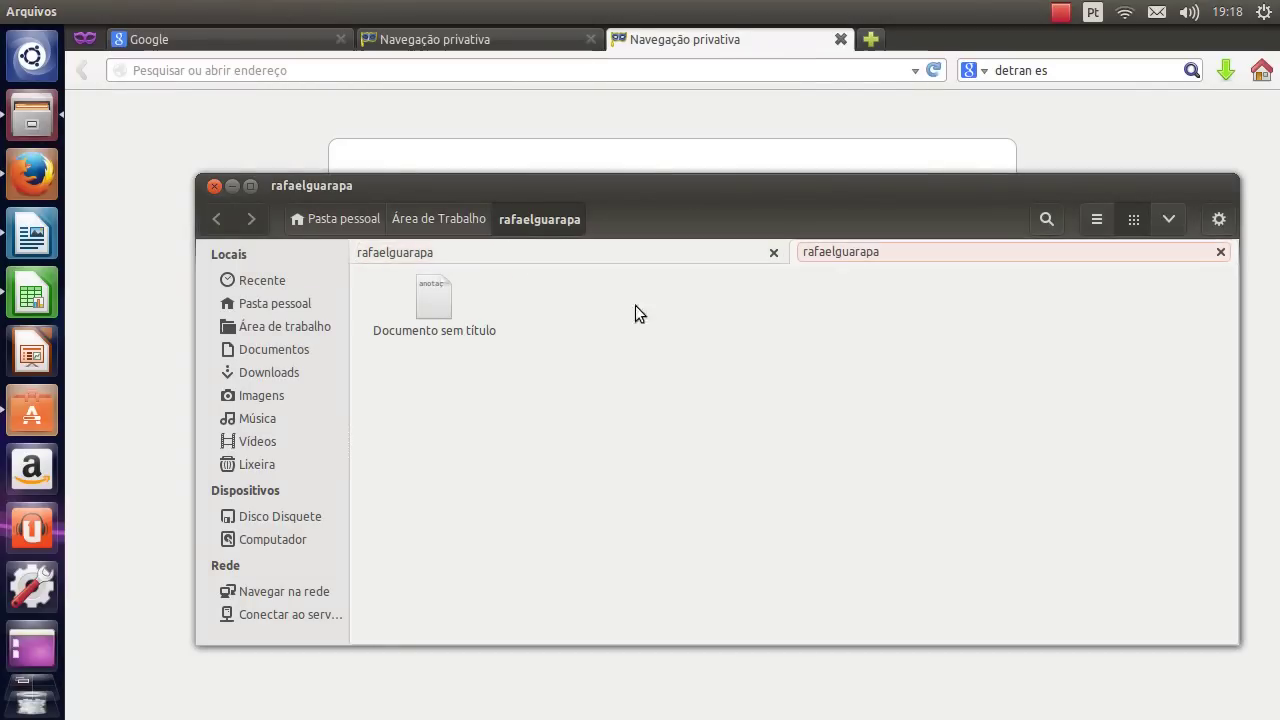
Show Pasta pessoal in the second tab and compare it with the first tab by switching between them
click(294, 302)
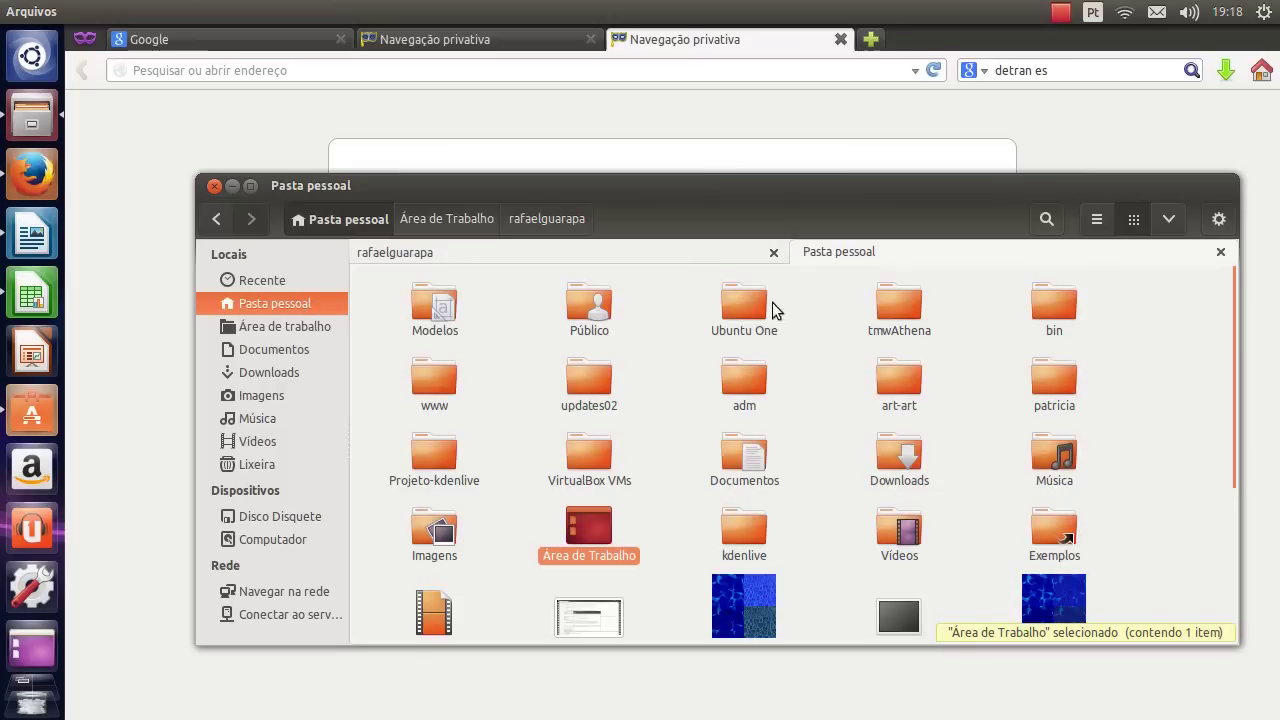
click(648, 255)
click(835, 256)
click(697, 256)
click(844, 254)
click(700, 262)
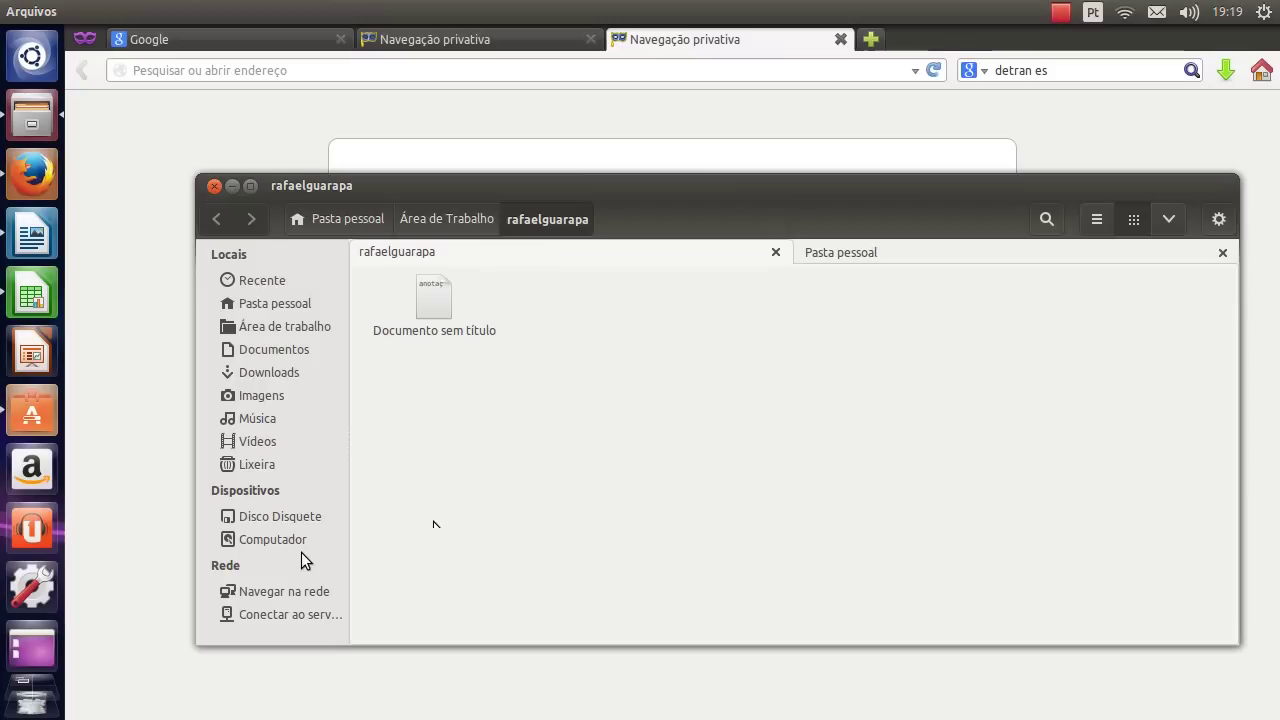
Browse Computador and Downloads in the first tab, and go back to the root folder
click(270, 543)
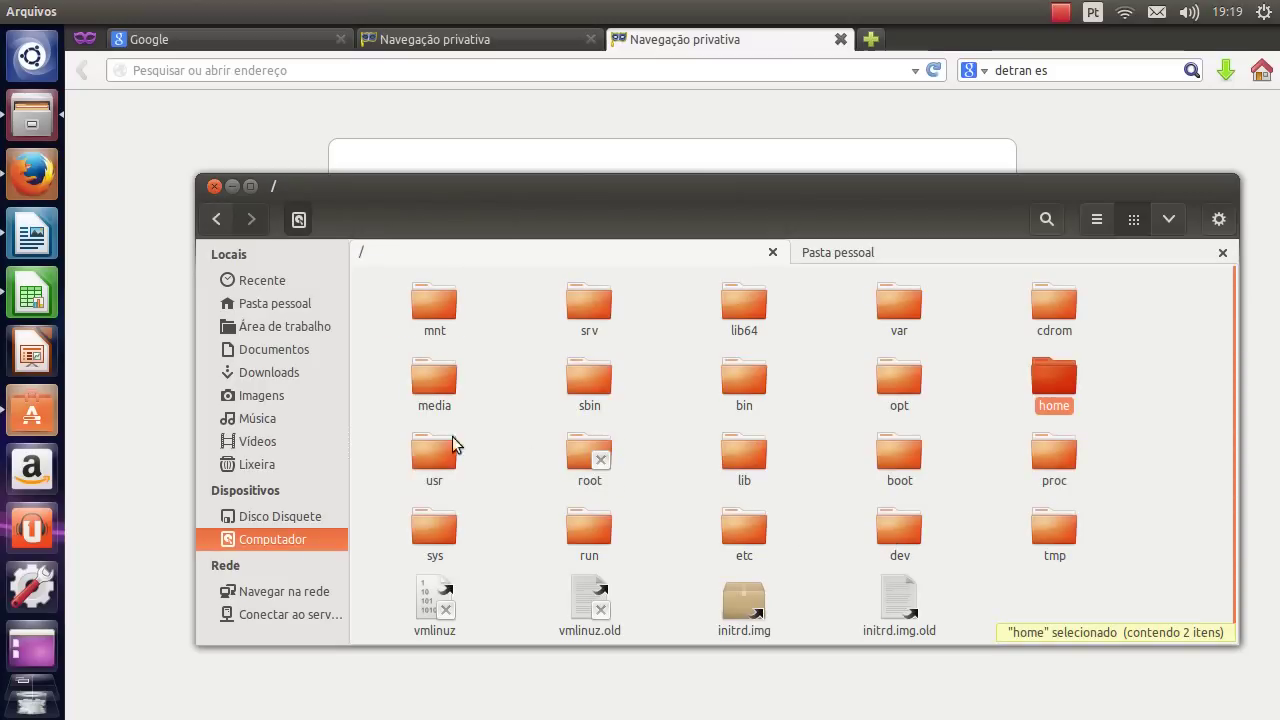
click(278, 374)
click(213, 222)
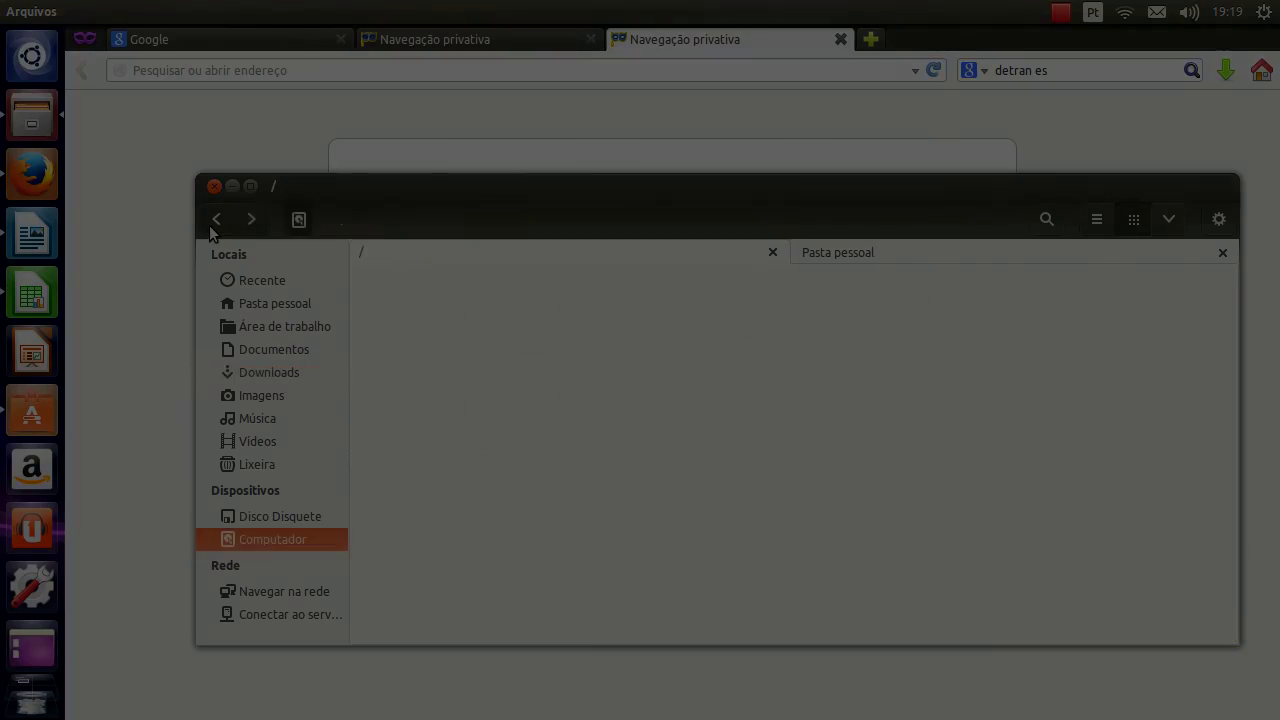